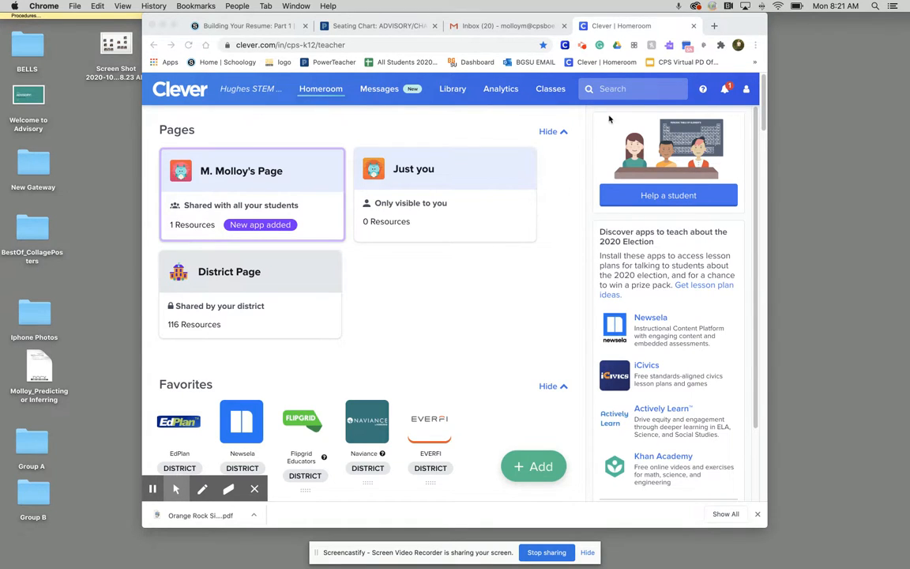
Search the Clever homeroom for Canva and launch it from the results
click(622, 89)
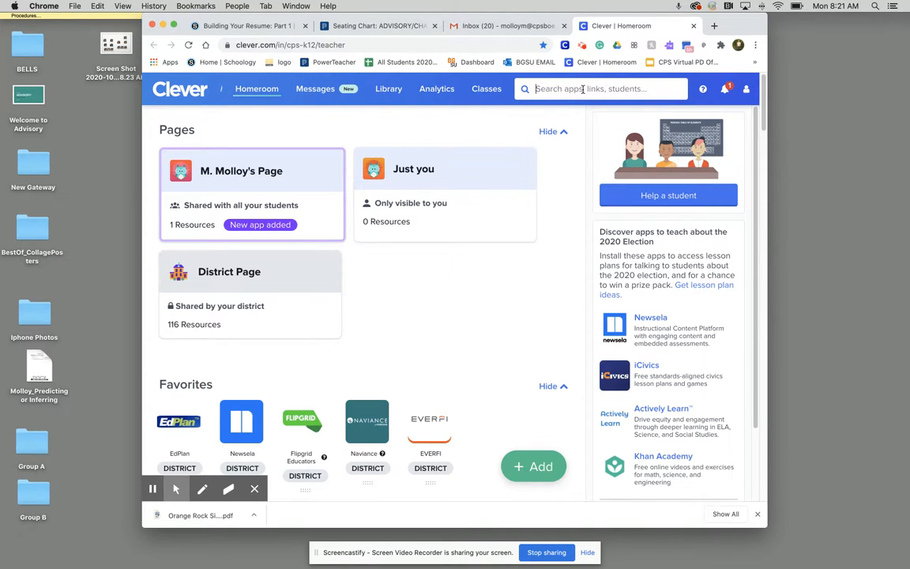
text(Can)
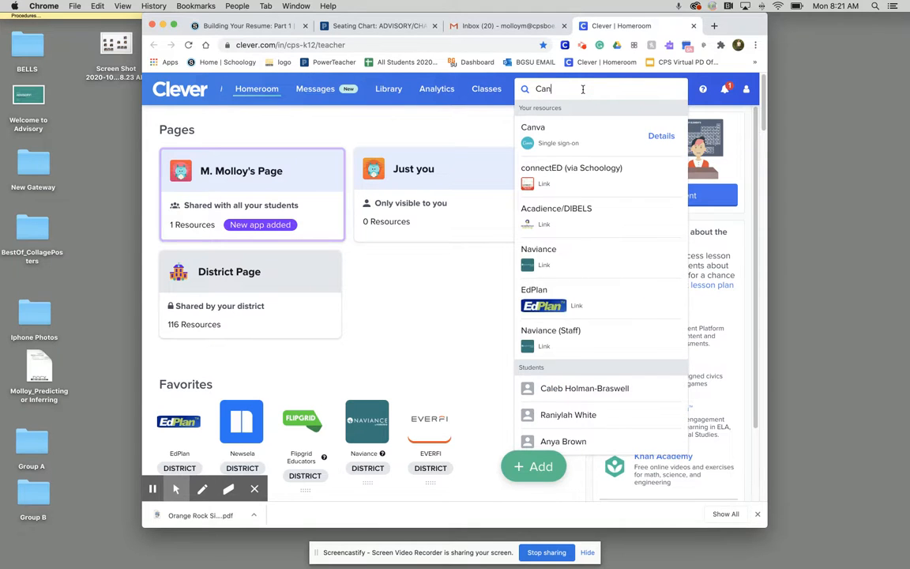
text(va)
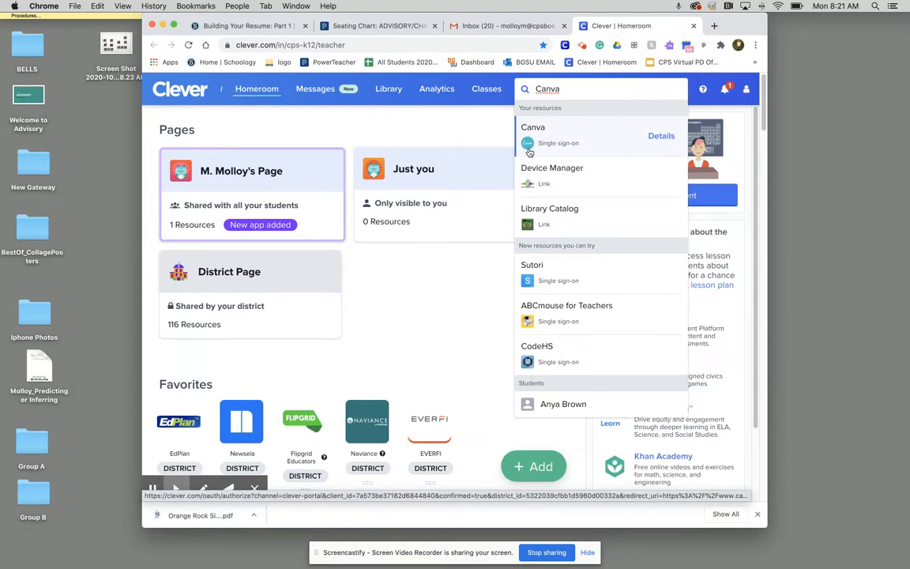
click(533, 146)
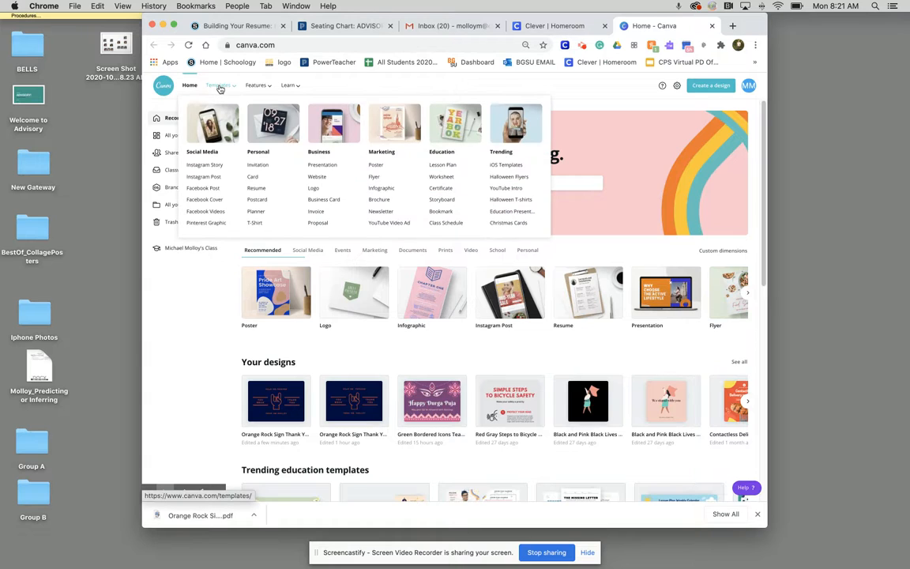
Browse Canva's Card templates and narrow them to the Thank You category
mouse_move(218, 85)
click(256, 181)
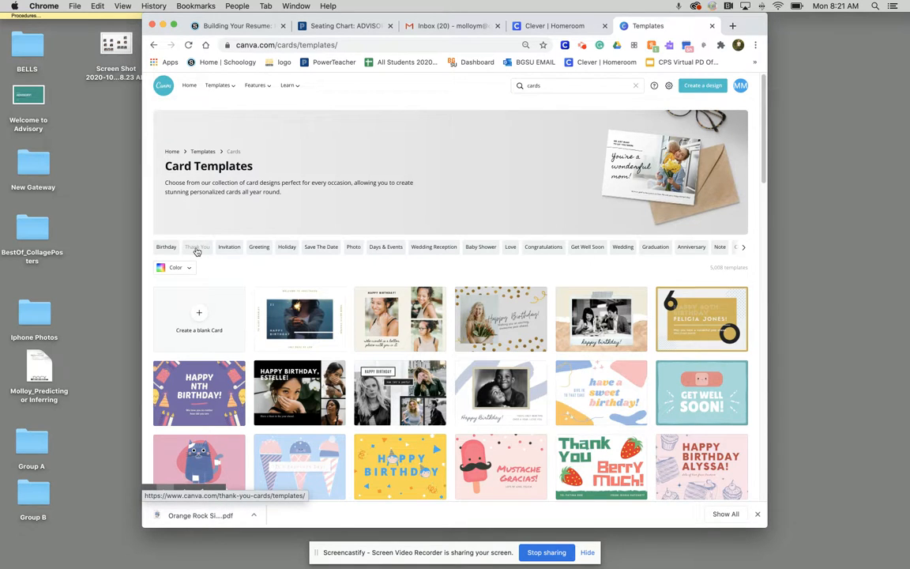
click(198, 248)
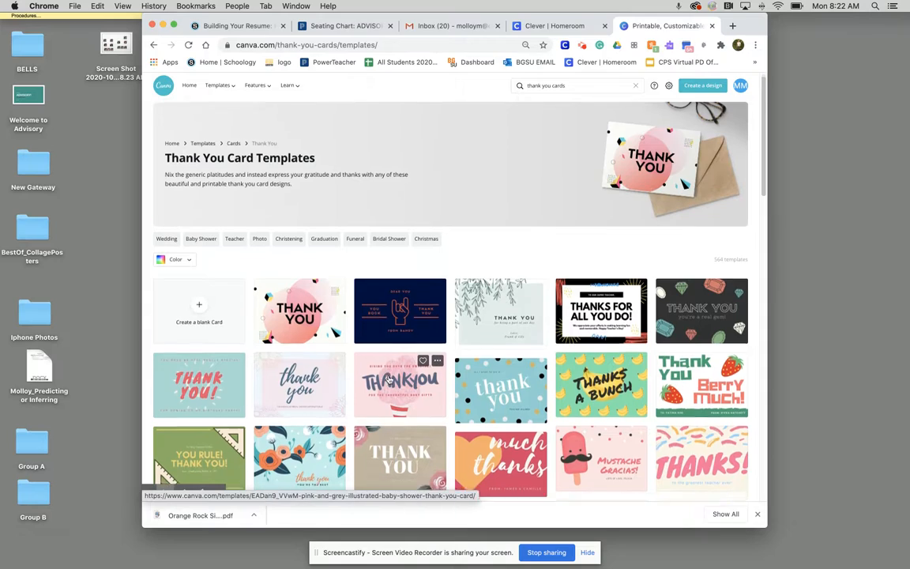
scroll(388, 380, down, 5)
scroll(389, 379, down, 3)
scroll(388, 379, down, 3)
scroll(388, 379, down, 3)
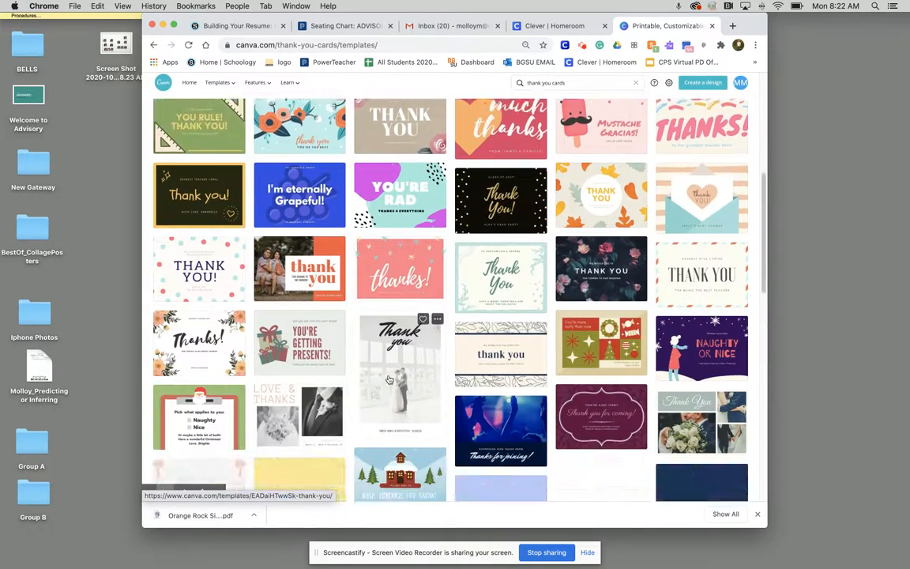
scroll(389, 379, down, 3)
scroll(389, 380, down, 3)
scroll(389, 379, down, 5)
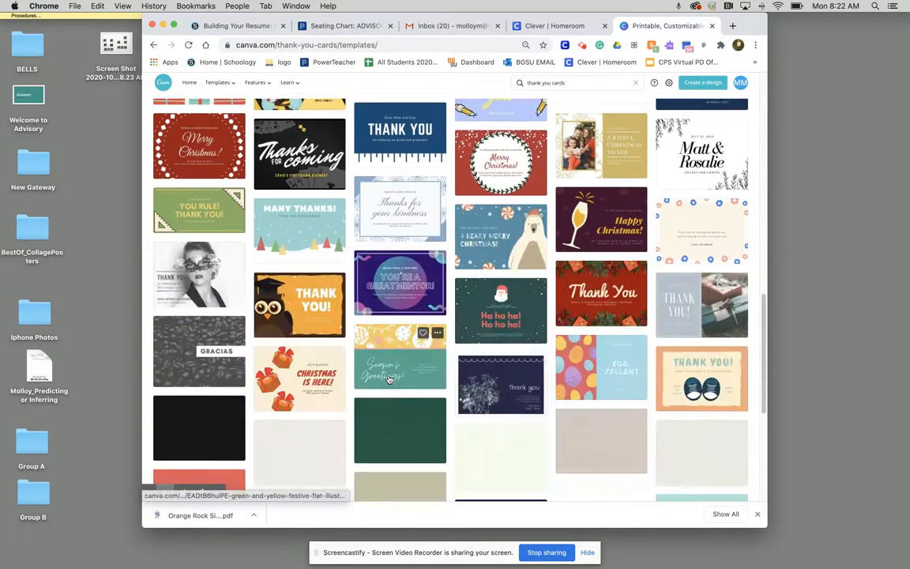
scroll(389, 379, down, 3)
scroll(388, 380, down, 2)
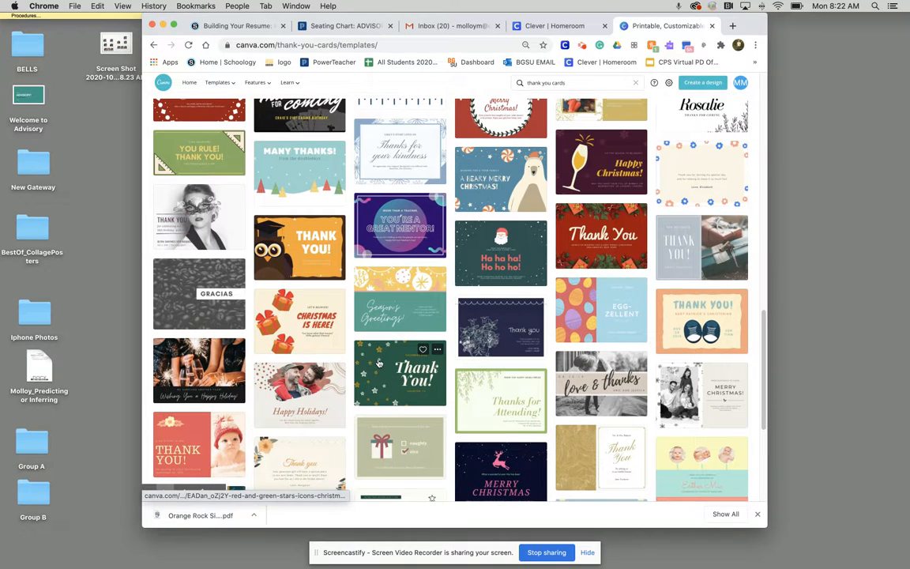
scroll(379, 362, down, 3)
scroll(395, 379, down, 3)
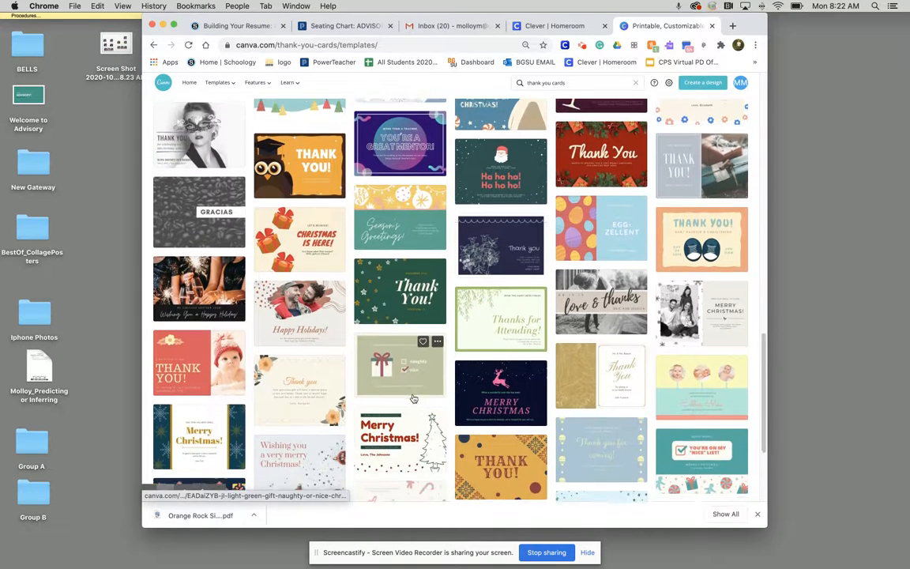
scroll(413, 397, down, 2)
scroll(413, 398, down, 2)
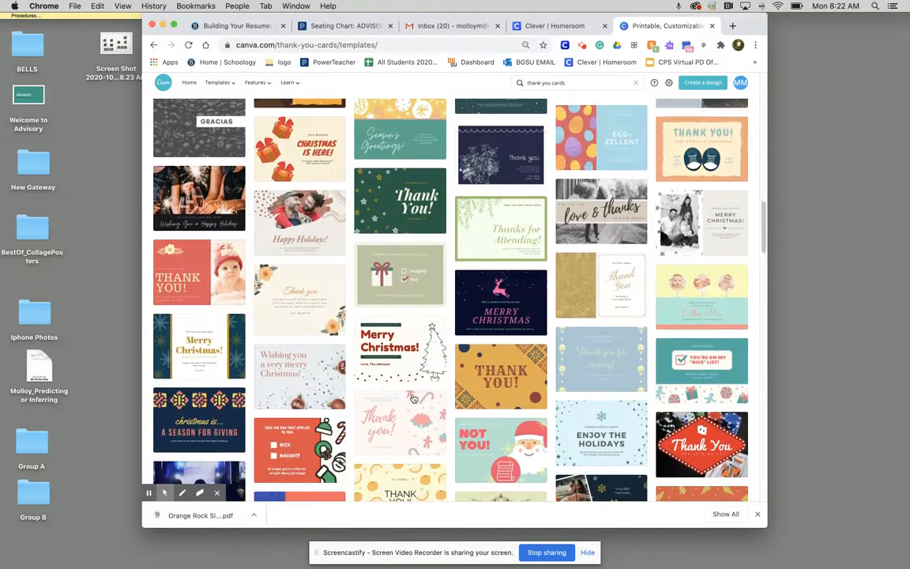
scroll(413, 398, down, 2)
scroll(413, 397, down, 10)
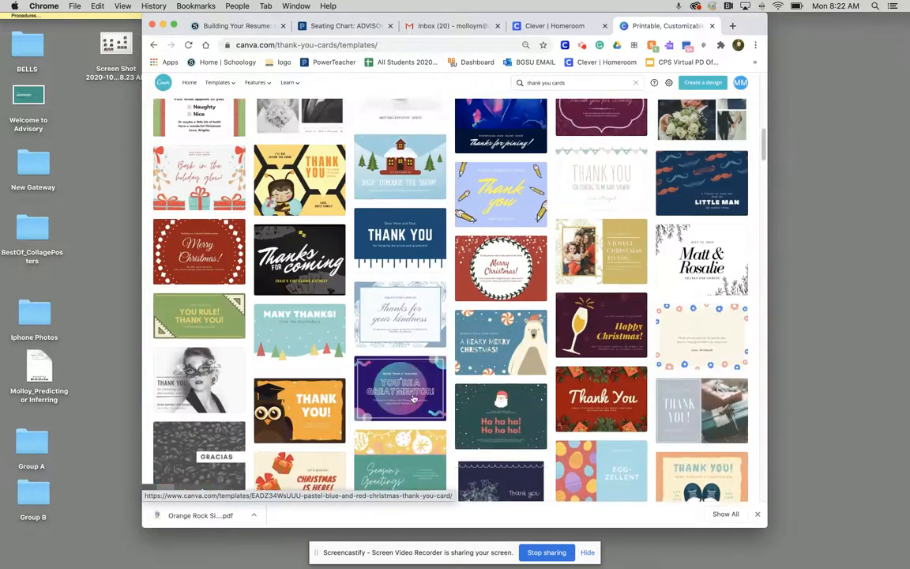
scroll(442, 356, down, 5)
scroll(474, 316, up, 1)
scroll(486, 277, up, 5)
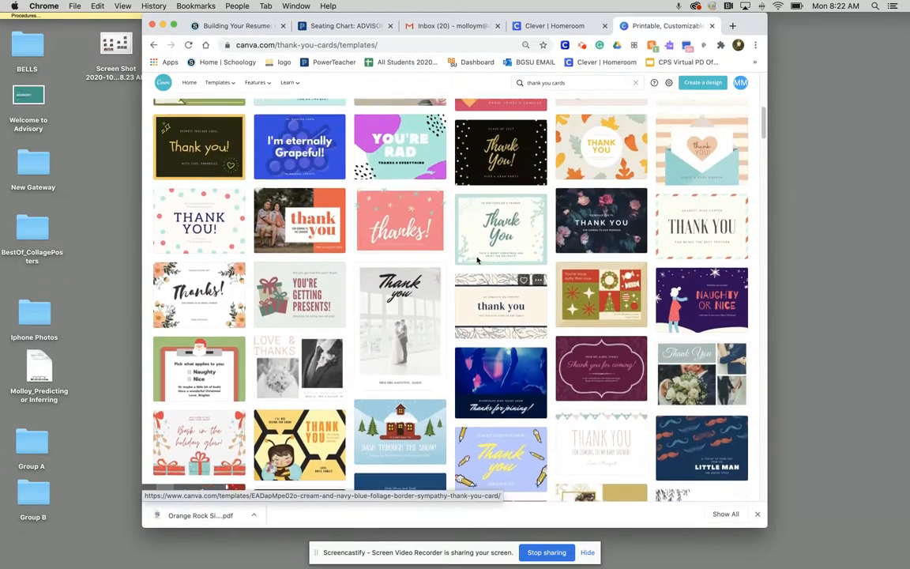
scroll(442, 260, up, 3)
scroll(411, 253, up, 5)
scroll(401, 237, up, 3)
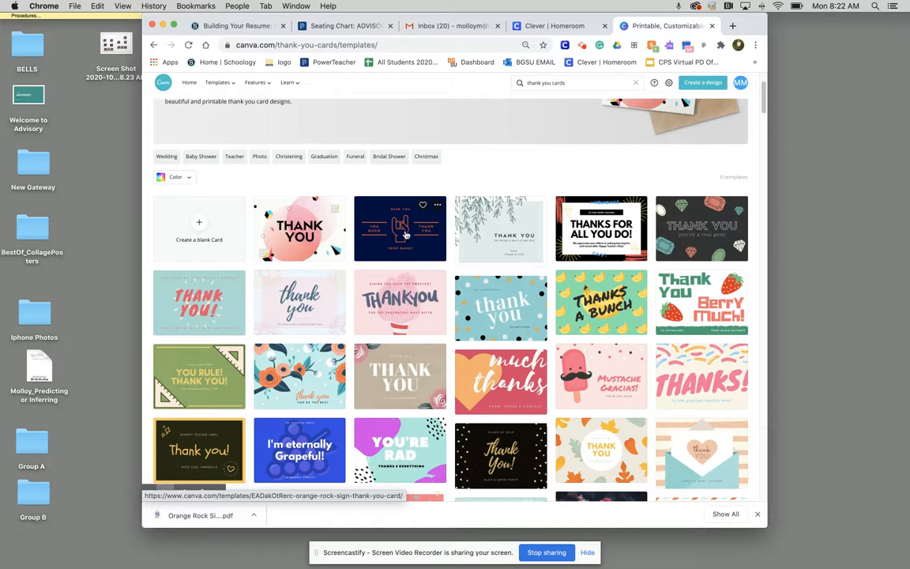
View the navy Orange Rock Sign Thank You Card template's details
click(409, 237)
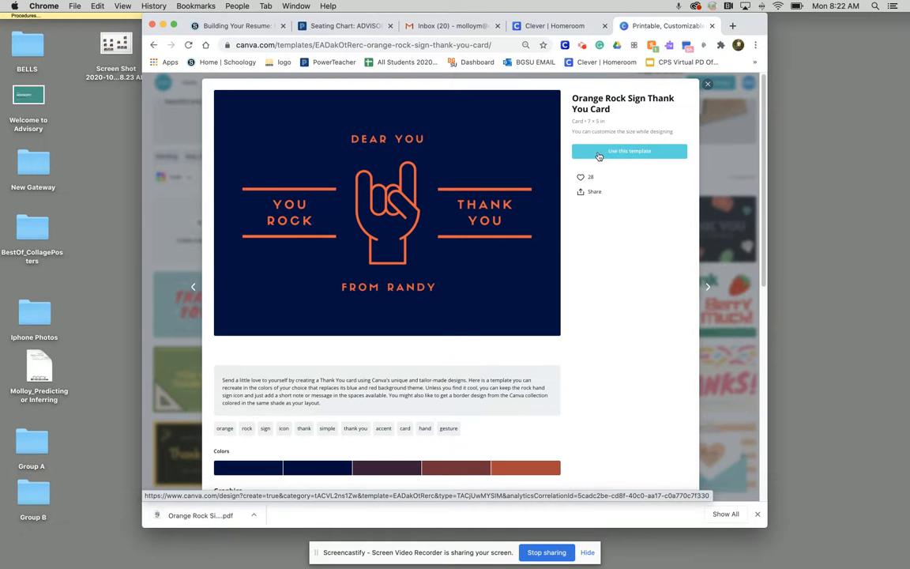
Start a new editable design from the Orange Rock Sign Thank You Card template
click(607, 156)
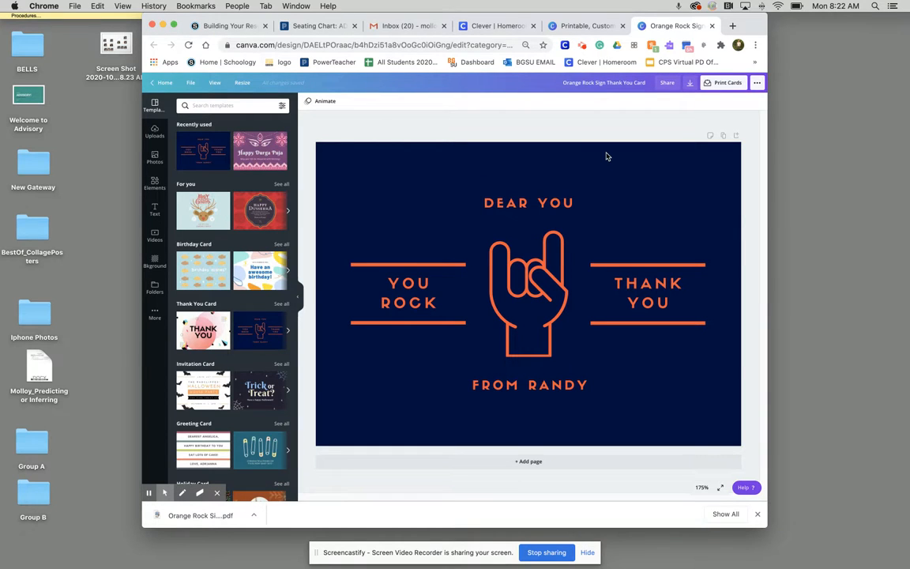
Replace YOU with MR.FRECKER in the greeting and RANDY with MR.MOLLOY in the sign-off
double_click(579, 207)
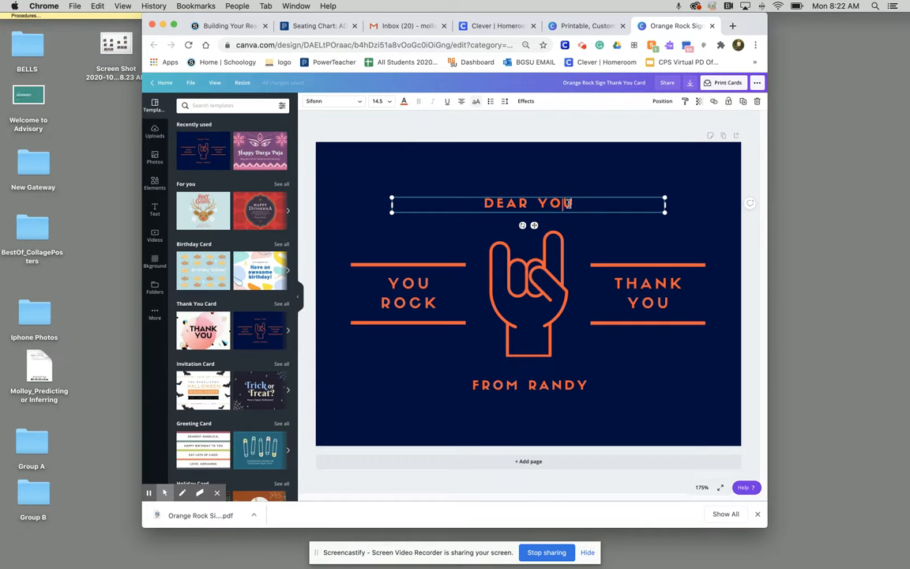
double_click(568, 203)
text(F)
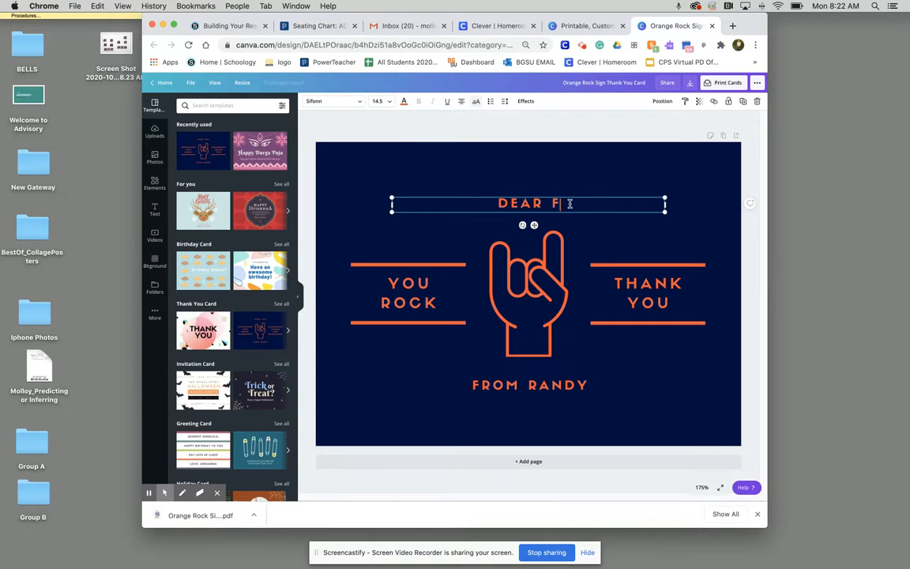
text(MR.)
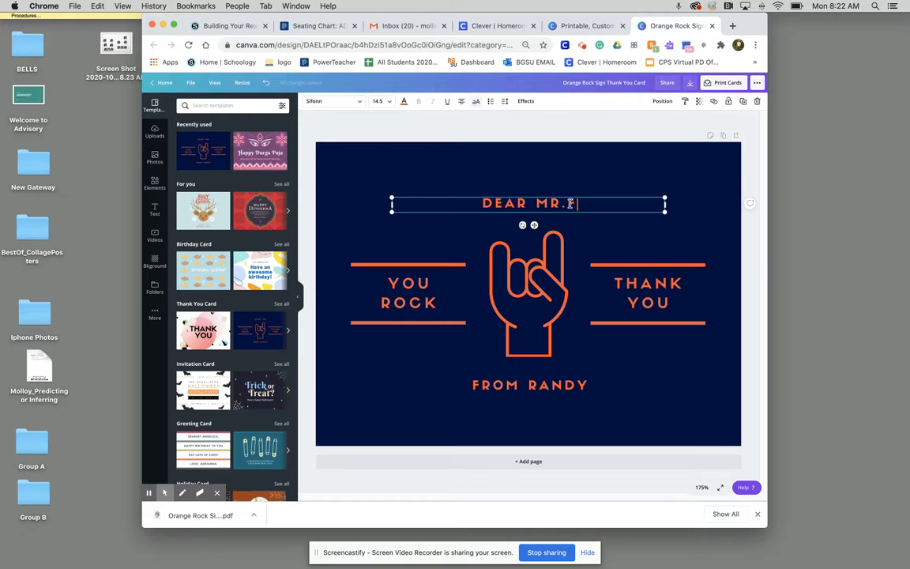
text(FRECKER)
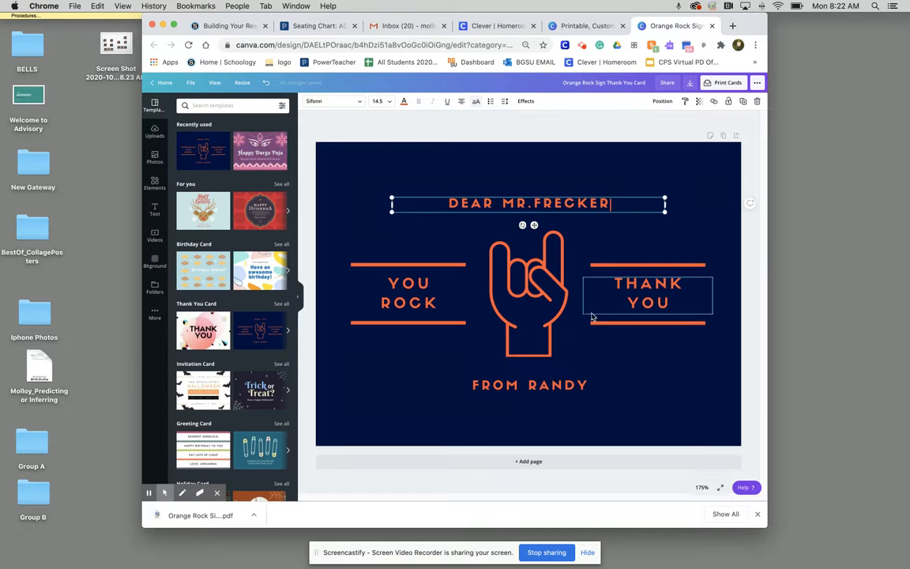
click(525, 387)
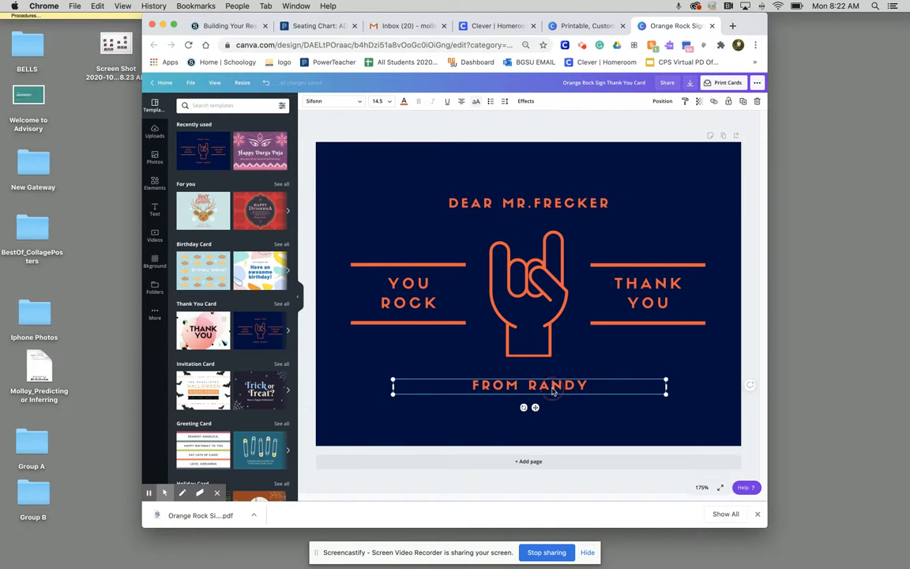
double_click(558, 386)
text(M)
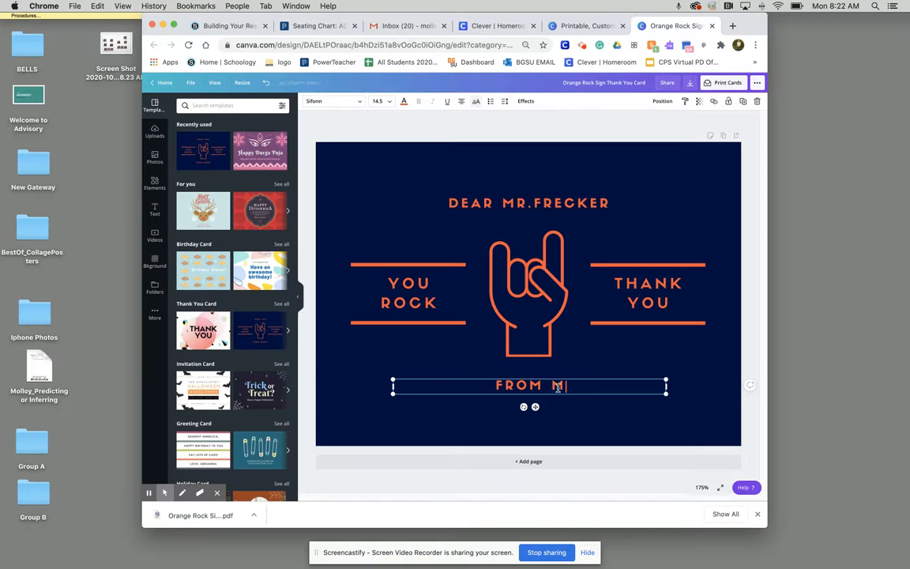
text(R.MOLLOY)
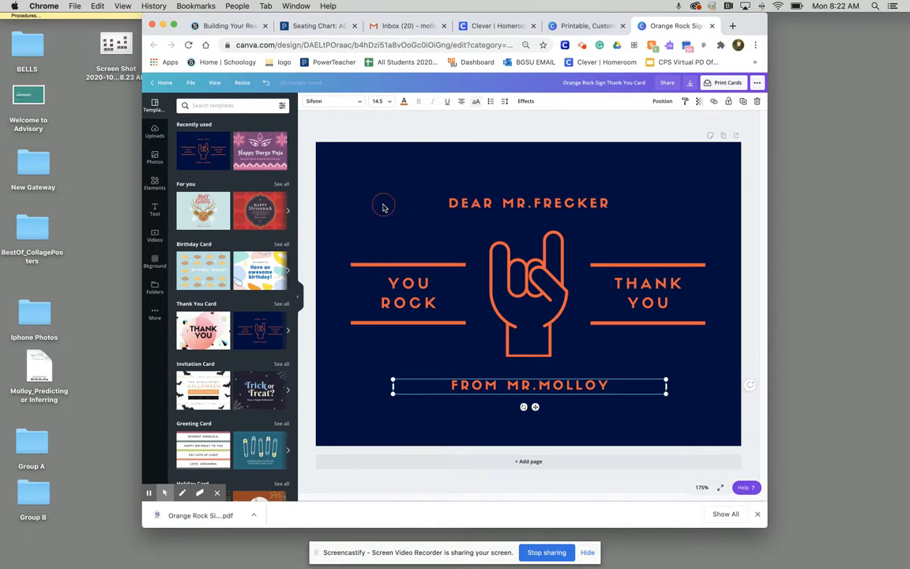
click(346, 187)
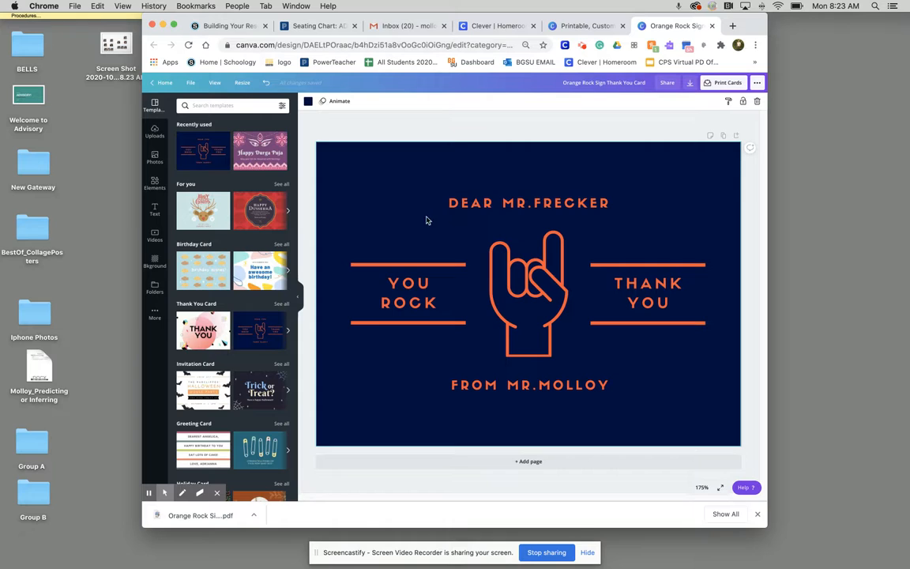
Place the lab-coat cartoon person from Elements onto the card
click(154, 184)
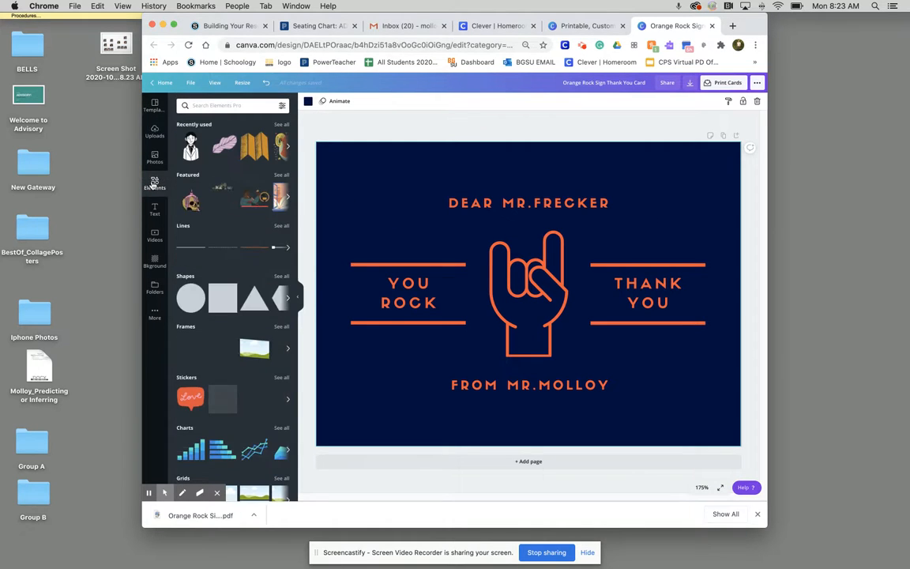
scroll(232, 206, down, 1)
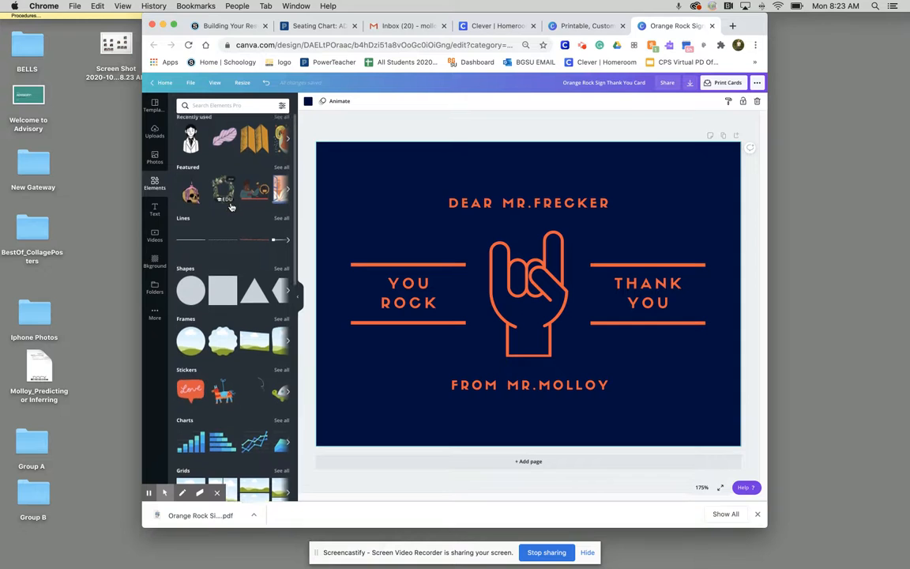
scroll(231, 205, down, 3)
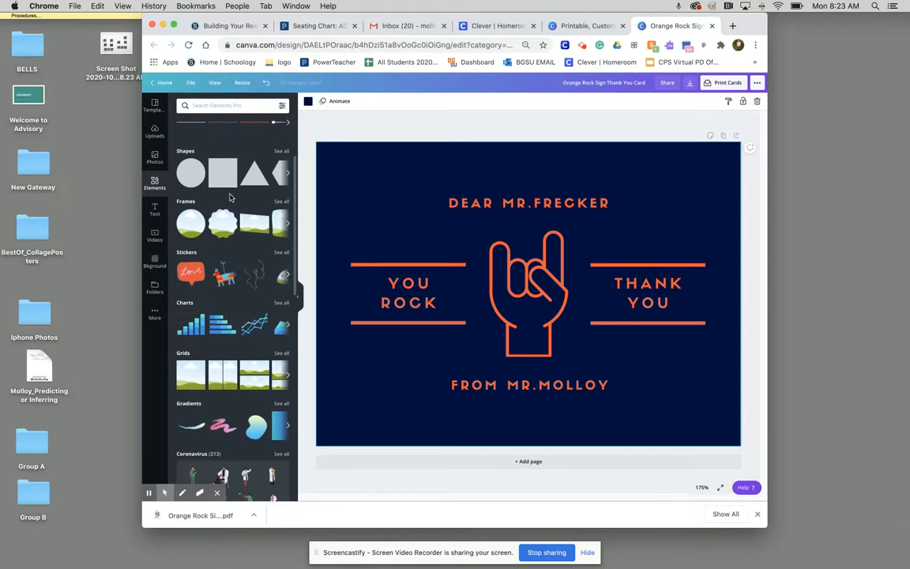
scroll(231, 201, down, 3)
scroll(230, 198, down, 3)
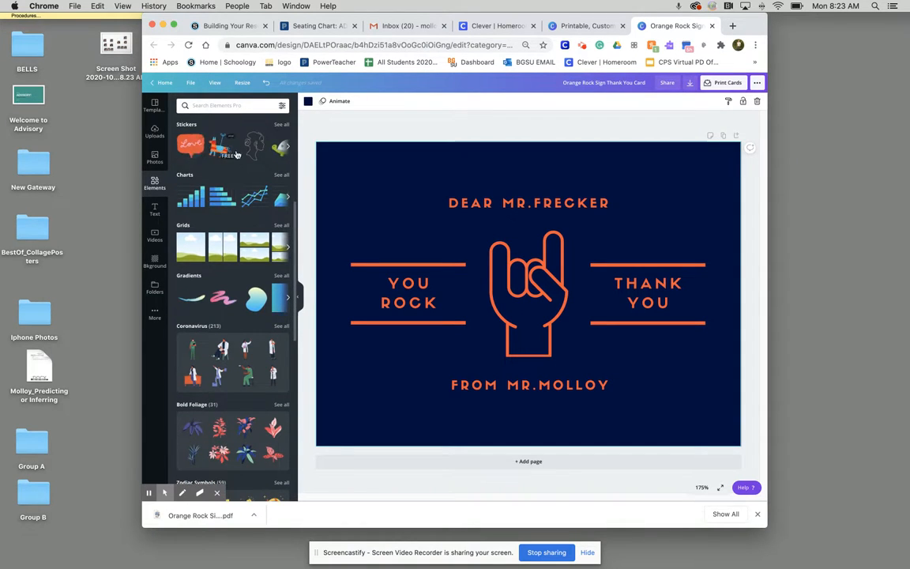
scroll(237, 166, down, 3)
scroll(239, 164, down, 1)
scroll(233, 198, down, 3)
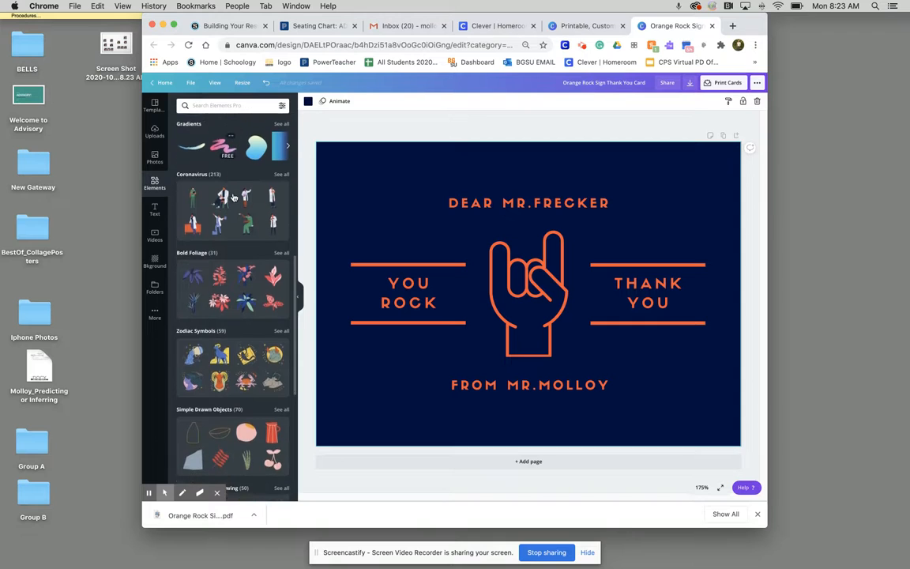
scroll(233, 197, down, 2)
scroll(233, 196, down, 3)
scroll(233, 196, down, 2)
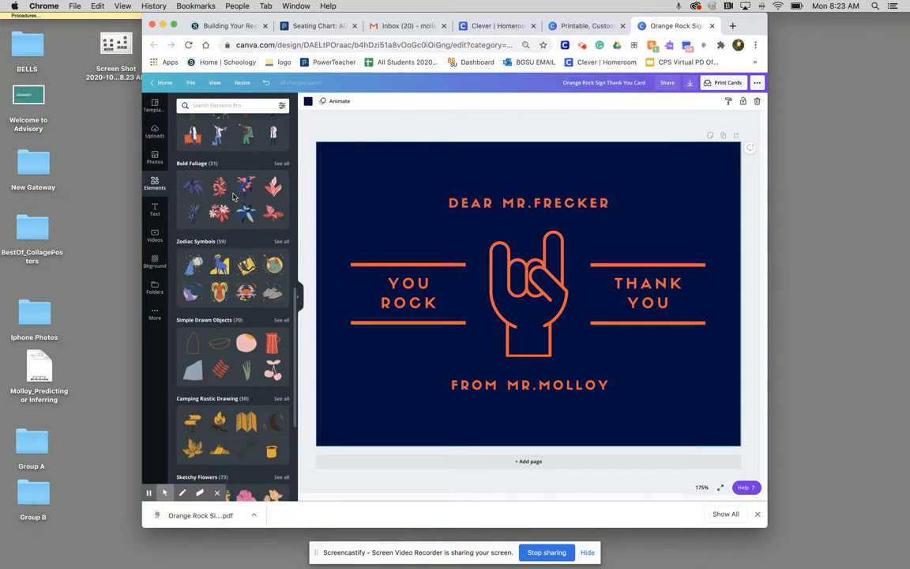
scroll(233, 196, down, 3)
scroll(233, 196, down, 2)
scroll(233, 197, down, 1)
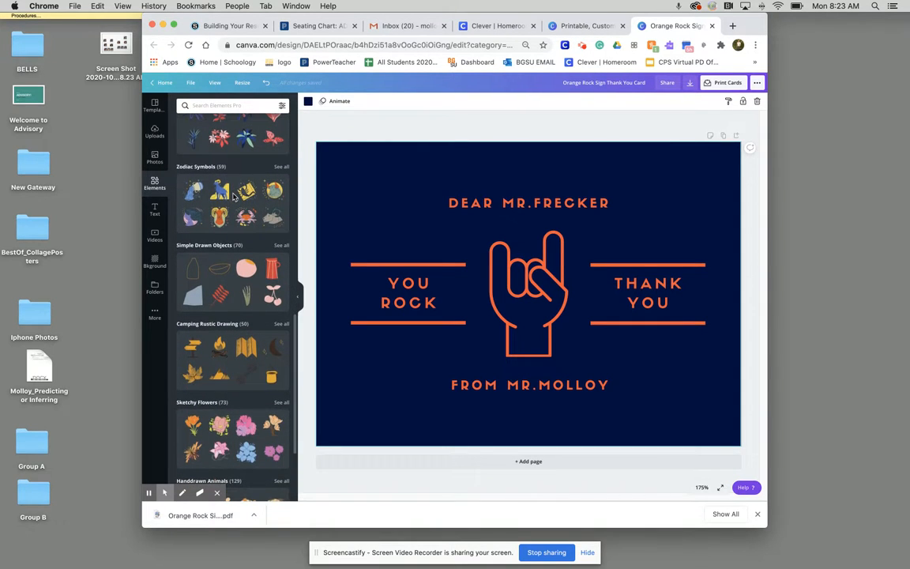
scroll(233, 196, up, 2)
scroll(233, 196, up, 2)
scroll(253, 196, up, 3)
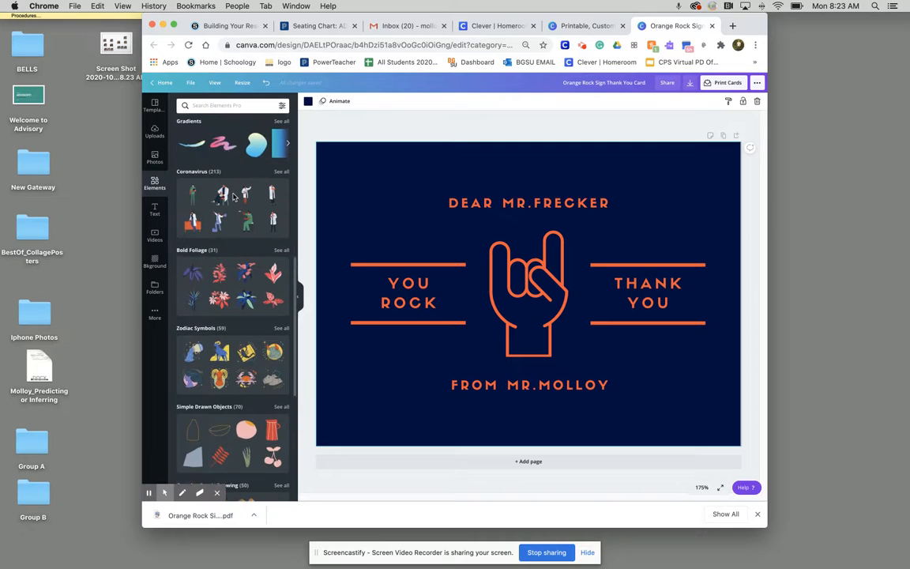
scroll(269, 197, up, 2)
scroll(269, 197, up, 3)
scroll(237, 198, up, 3)
scroll(233, 197, up, 3)
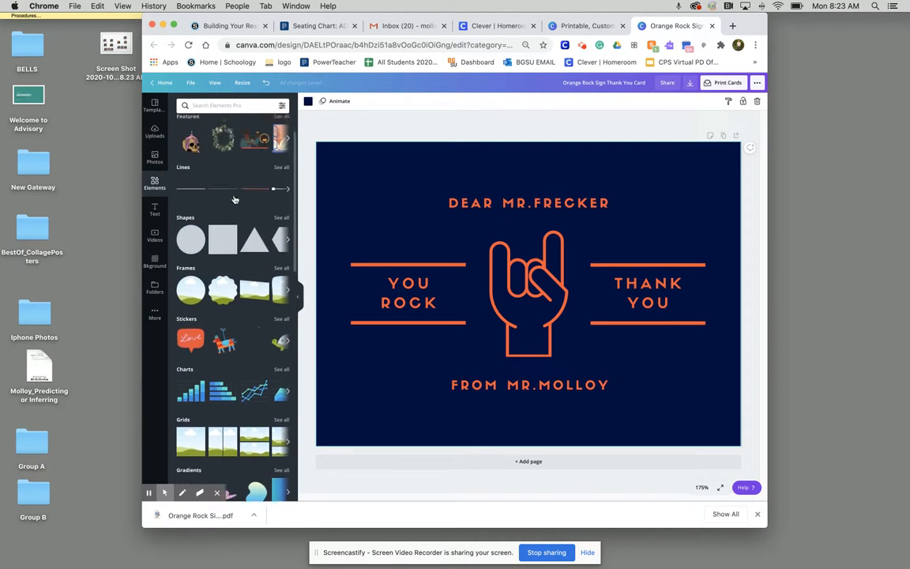
scroll(234, 197, up, 2)
scroll(234, 197, up, 1)
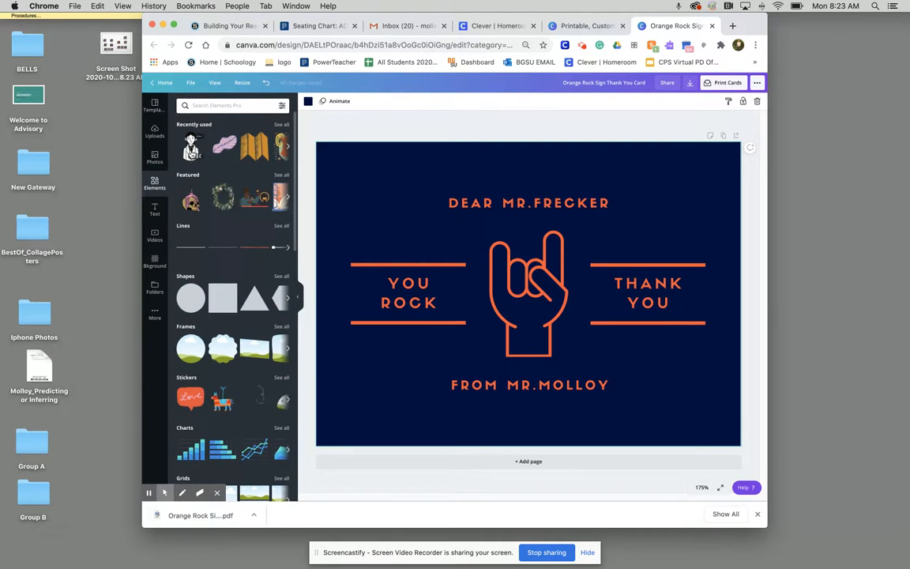
drag(191, 147, 416, 237)
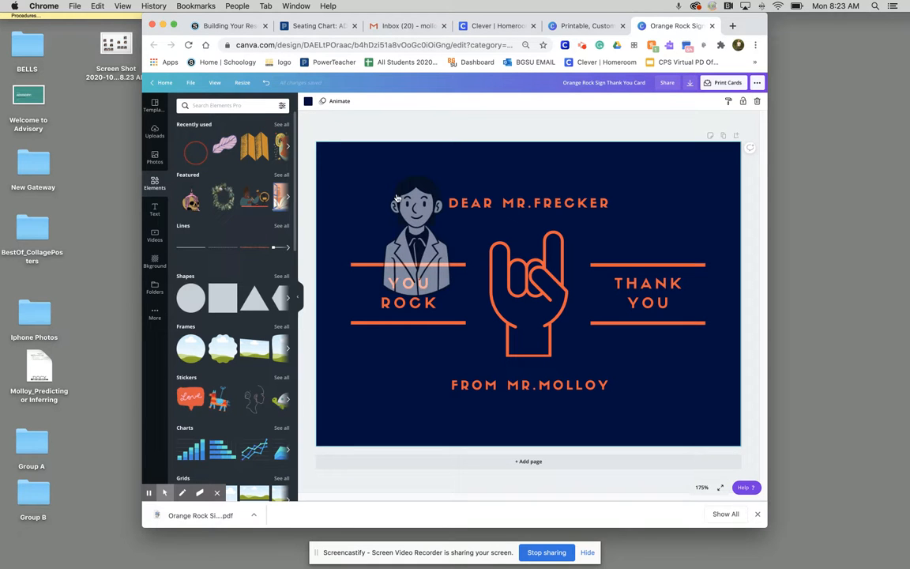
Move the cartoon person to the lower left and bring up its colour choices
click(404, 204)
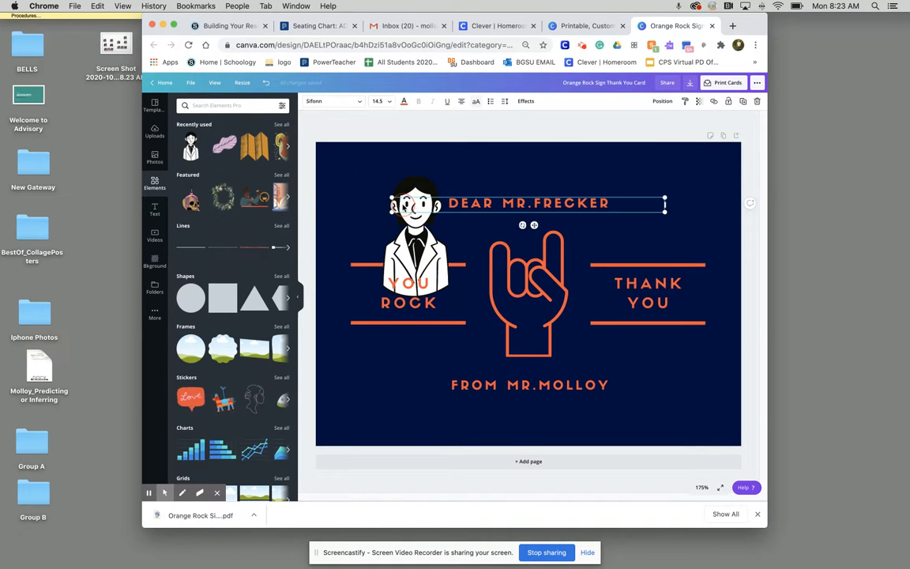
mouse_move(416, 237)
mouse_down()
mouse_move(382, 230)
mouse_move(392, 391)
mouse_up()
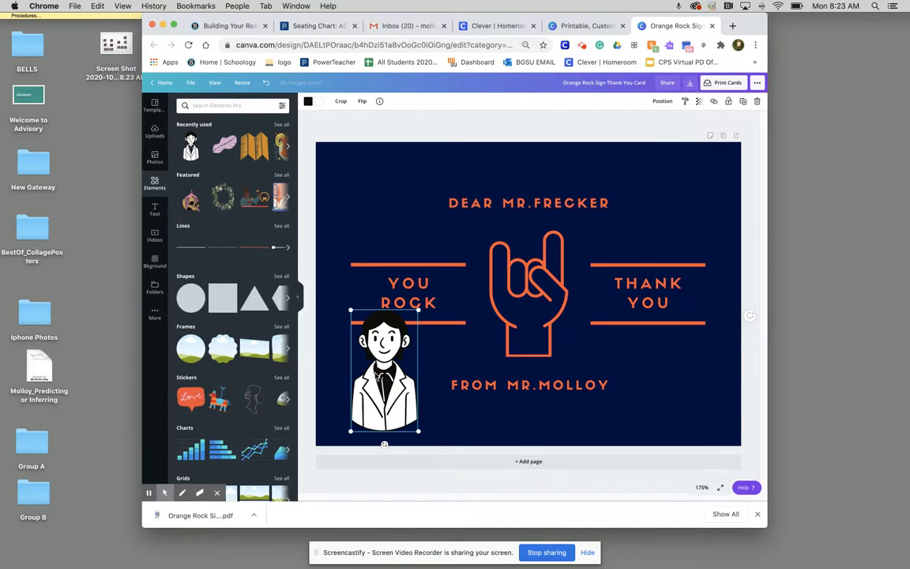
click(309, 101)
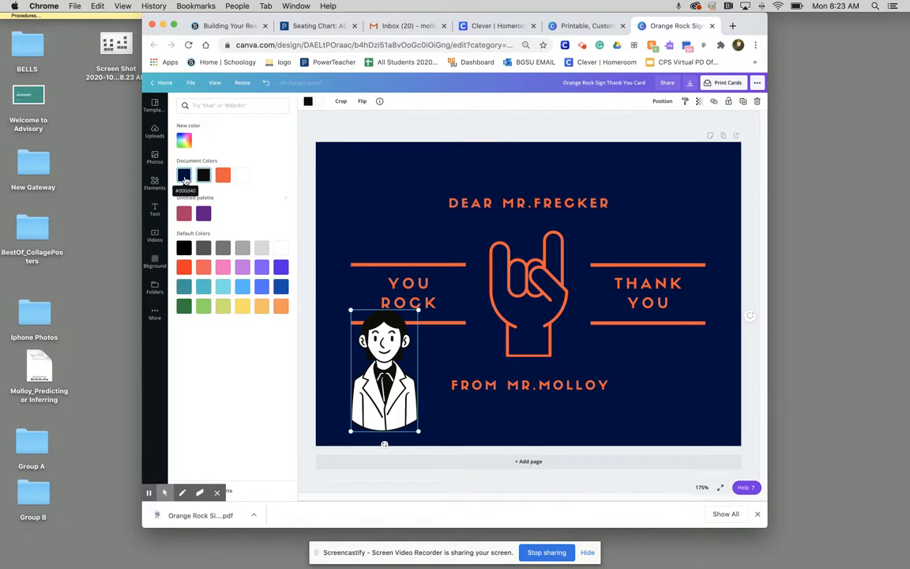
Recolour the figure's black parts navy and white parts orange, then shrink it slightly
click(184, 177)
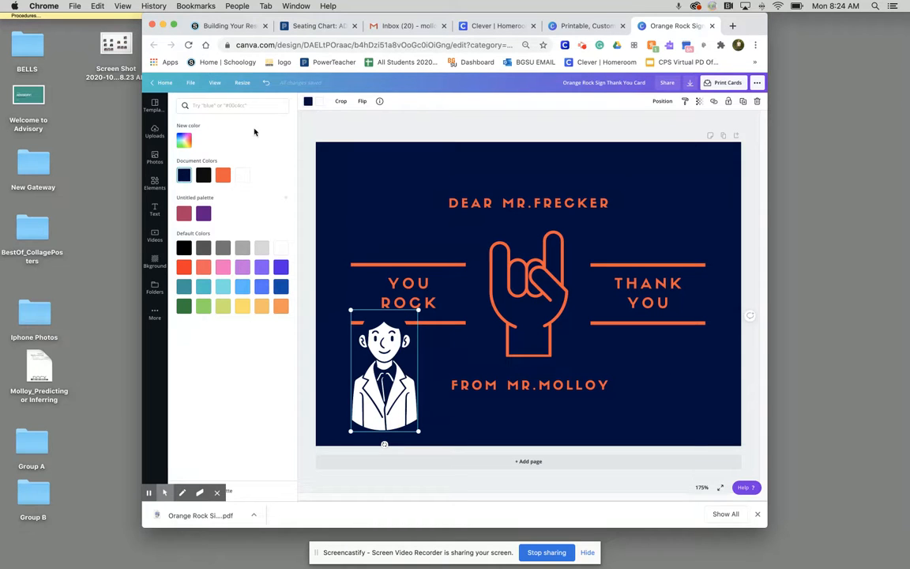
click(320, 102)
click(223, 175)
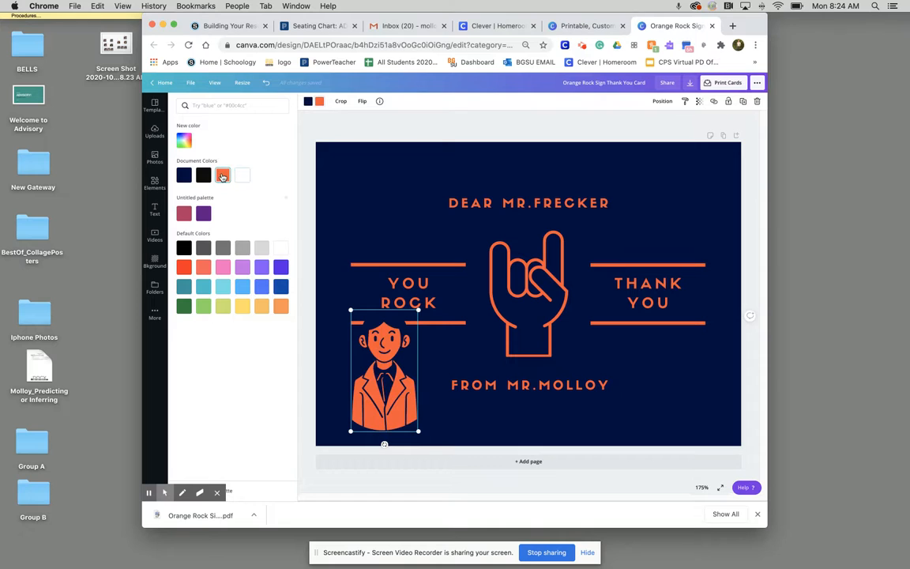
click(529, 384)
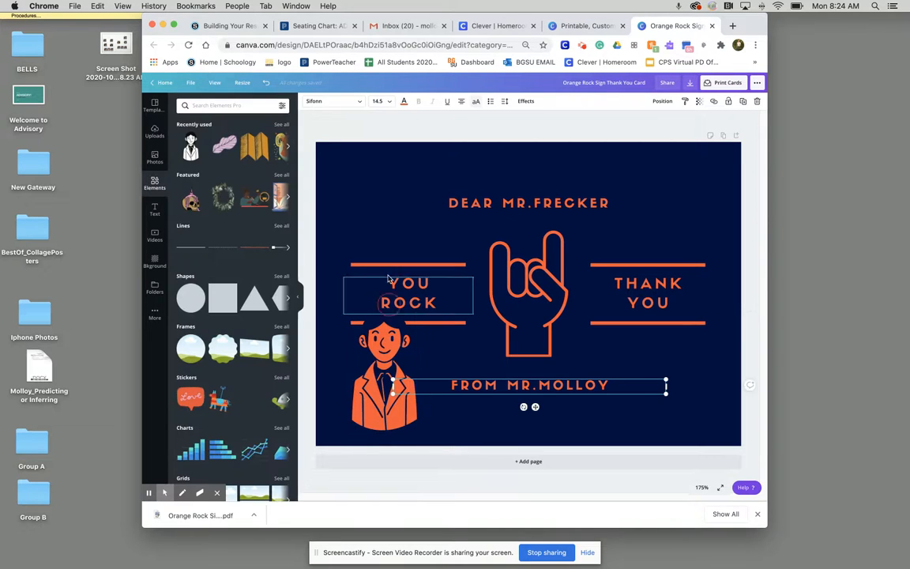
click(383, 411)
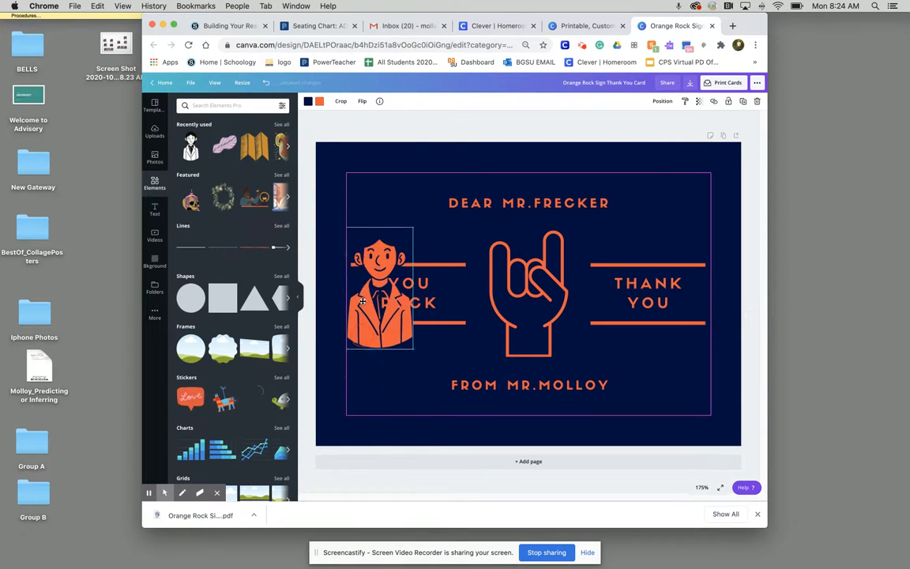
drag(362, 301, 368, 219)
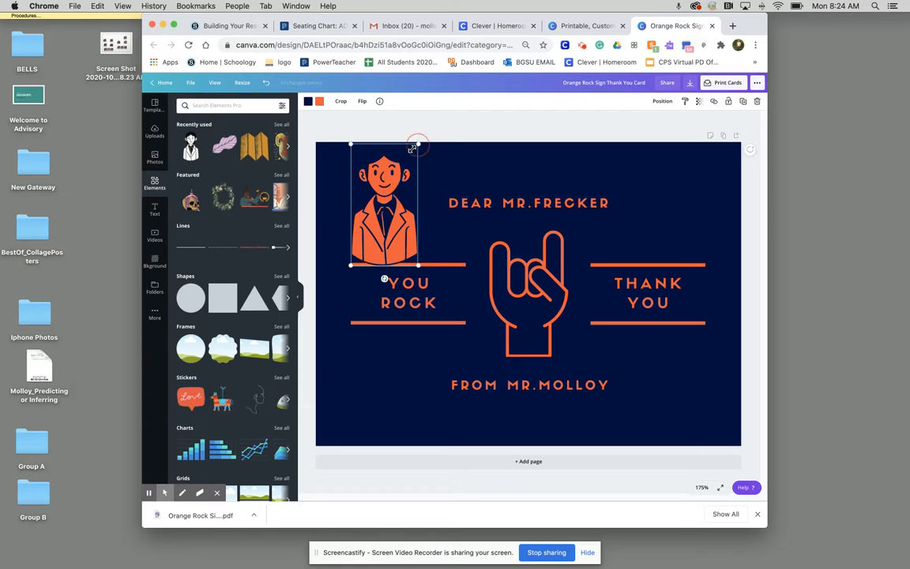
drag(417, 145, 402, 154)
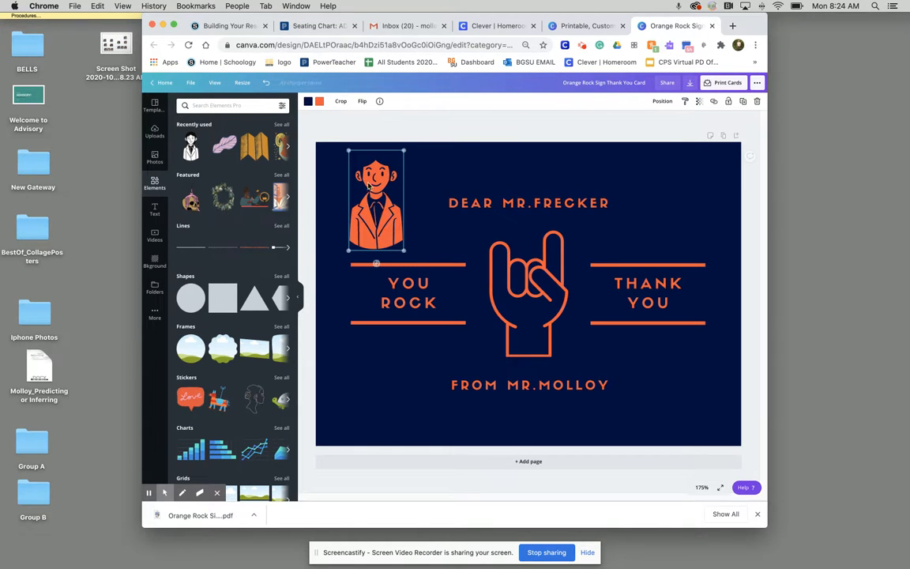
Revert an all-orange recolour to keep navy lines and return the figure to the lower left
click(319, 101)
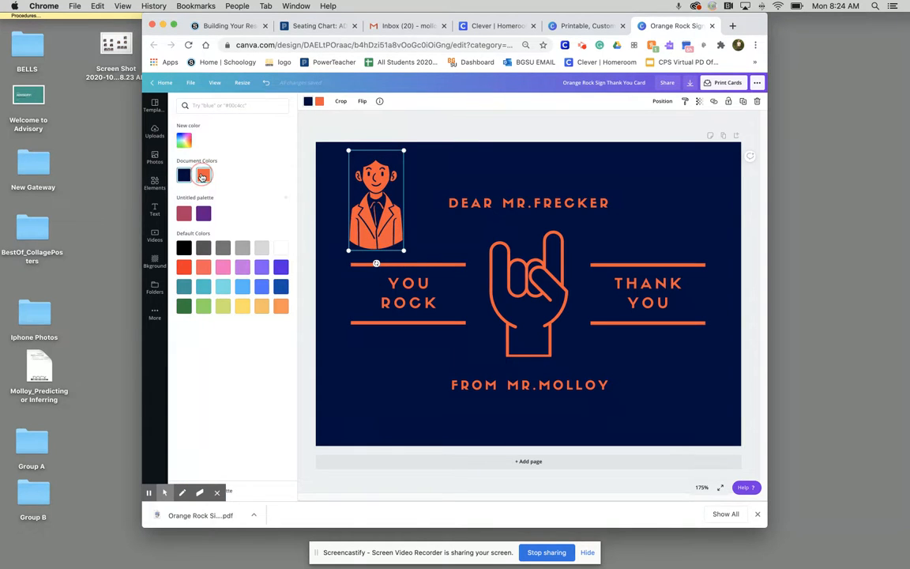
click(203, 176)
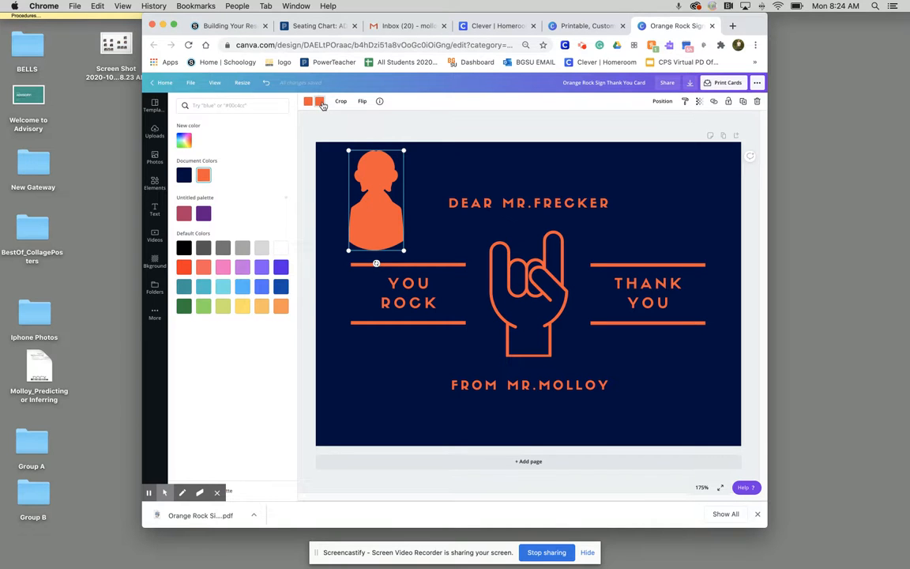
click(322, 105)
click(308, 101)
click(183, 176)
mouse_move(376, 198)
mouse_down()
mouse_move(399, 371)
mouse_move(393, 399)
mouse_up()
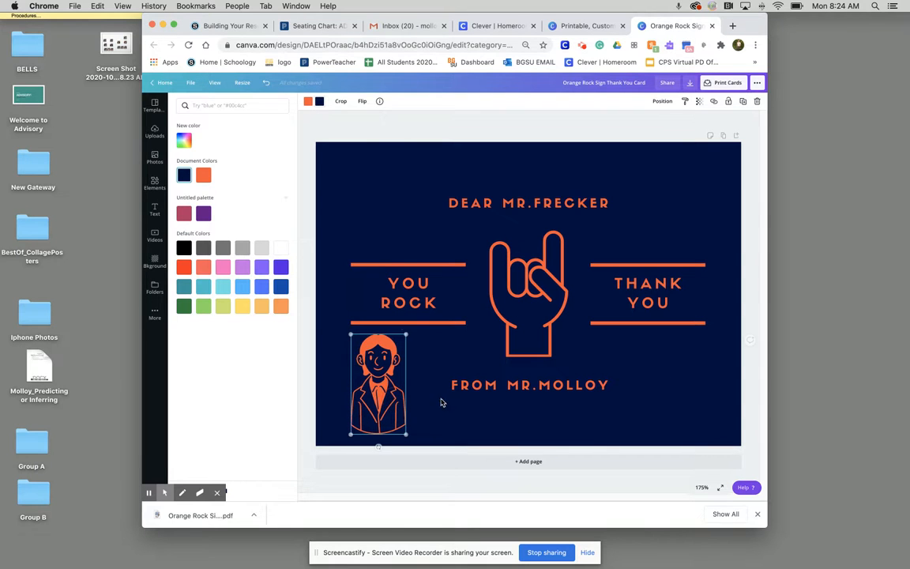
key(Escape)
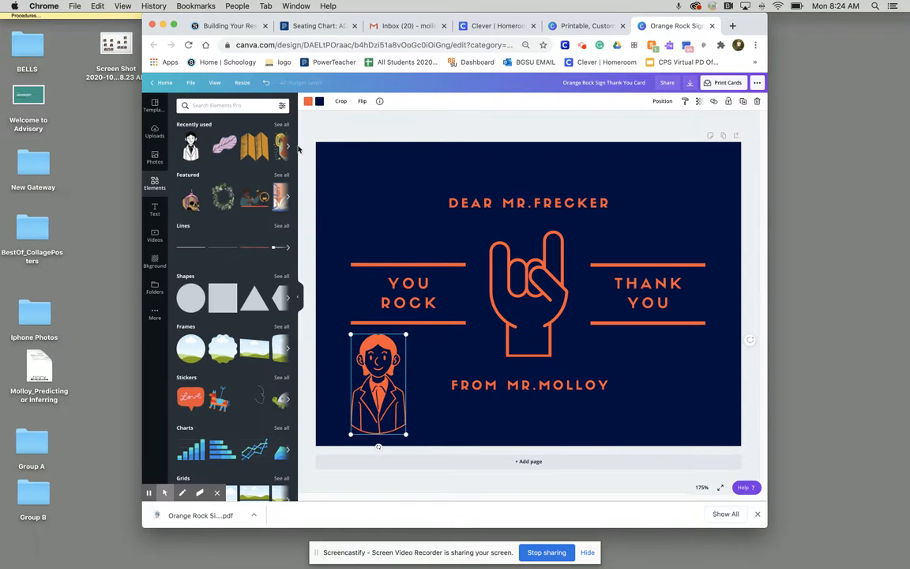
scroll(244, 169, down, 5)
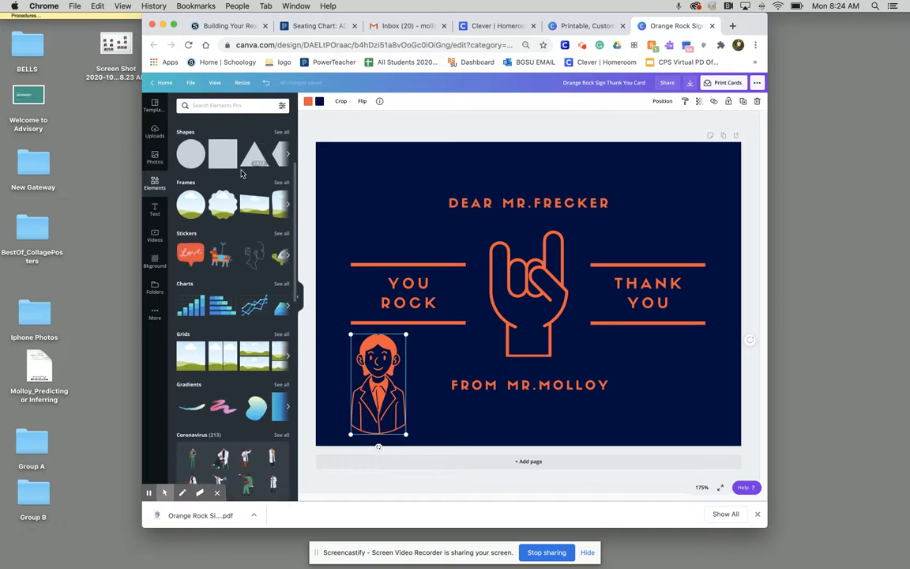
scroll(244, 169, down, 5)
scroll(243, 169, down, 5)
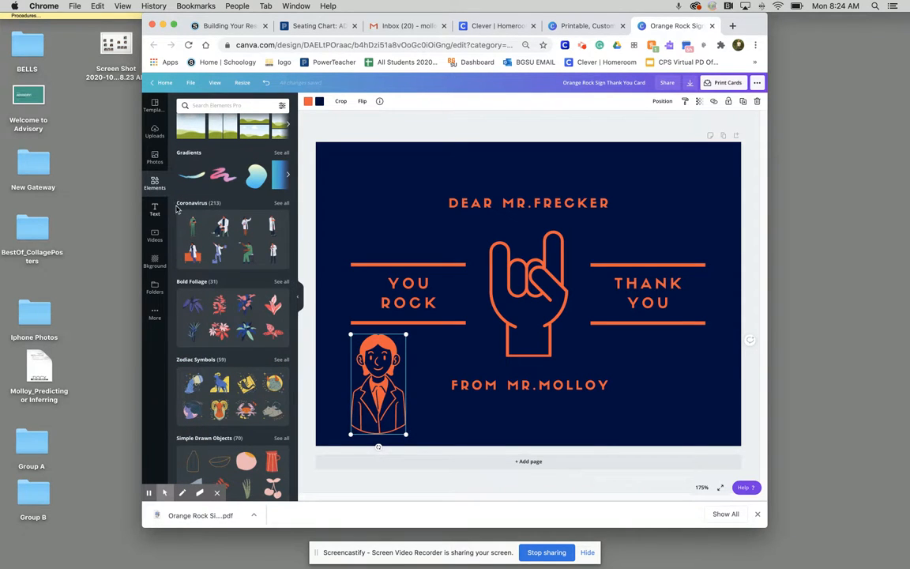
Clear the Coronavirus element search to browse the Elements categories again
click(282, 203)
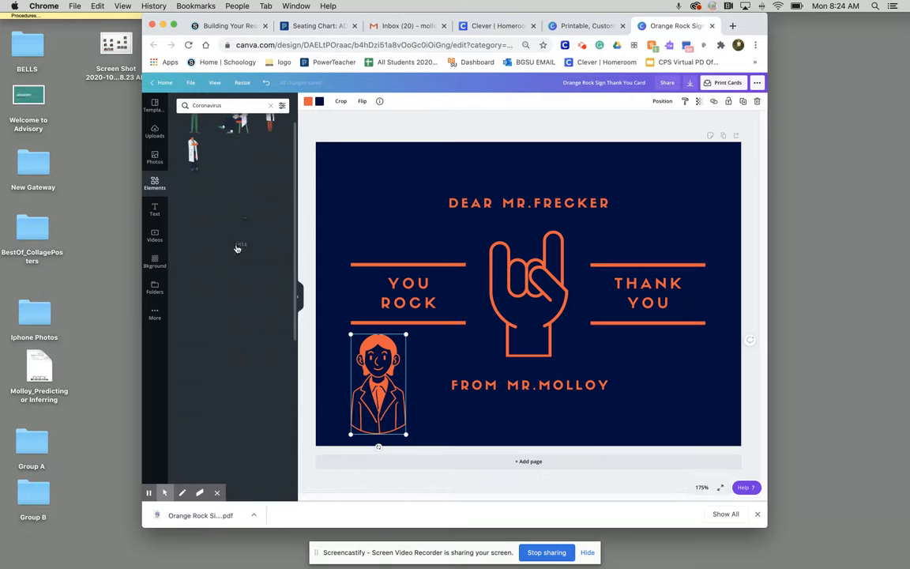
scroll(239, 225, down, 3)
scroll(239, 224, down, 3)
scroll(239, 224, down, 3)
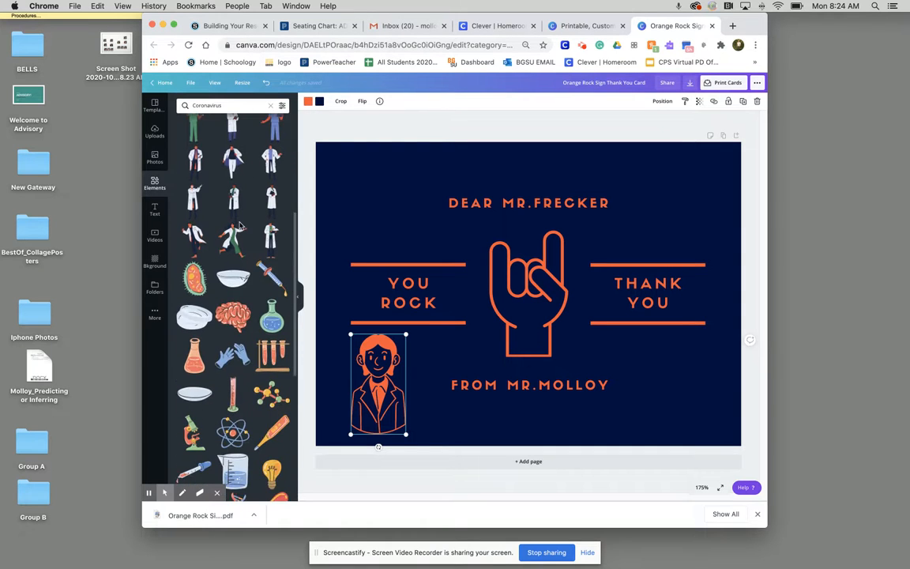
scroll(240, 224, down, 3)
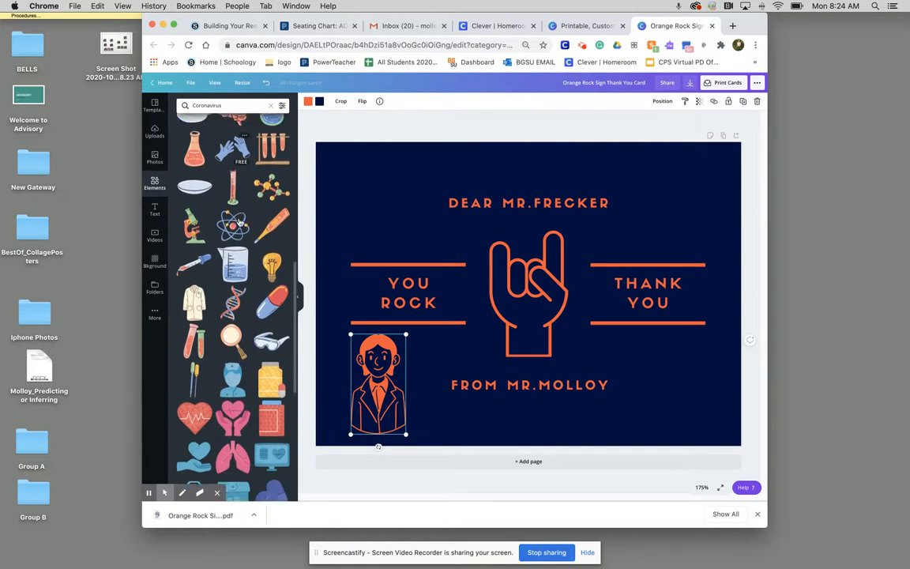
scroll(239, 224, down, 5)
scroll(240, 224, down, 8)
click(271, 106)
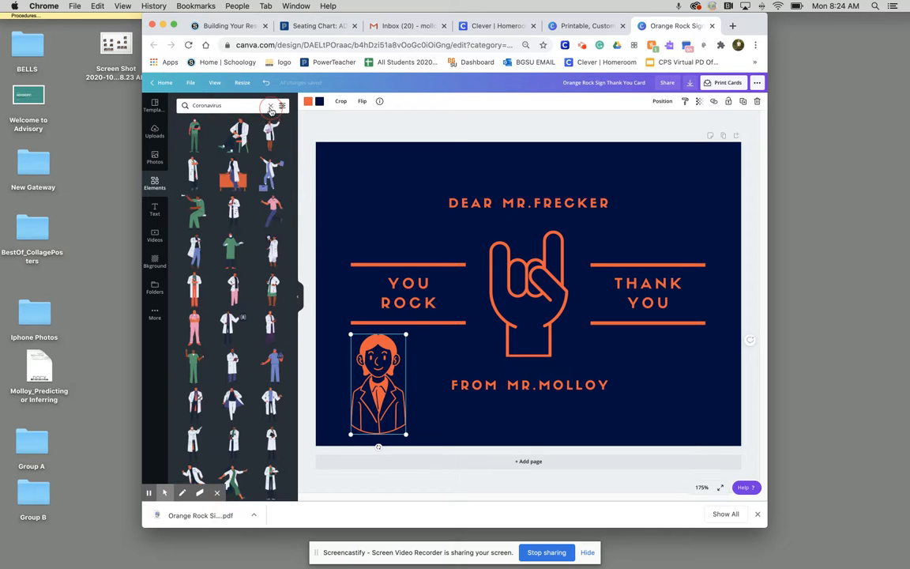
scroll(237, 276, down, 3)
scroll(237, 237, down, 5)
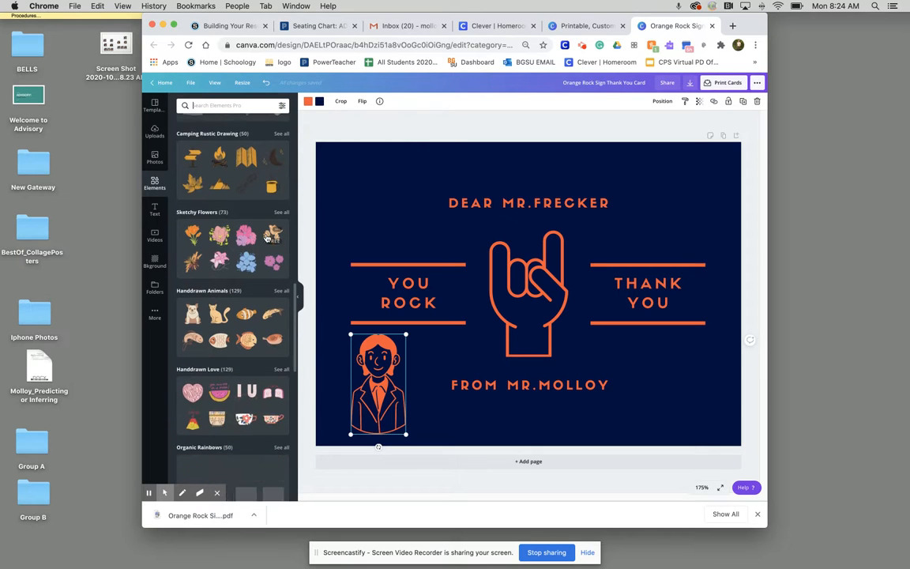
scroll(237, 237, up, 3)
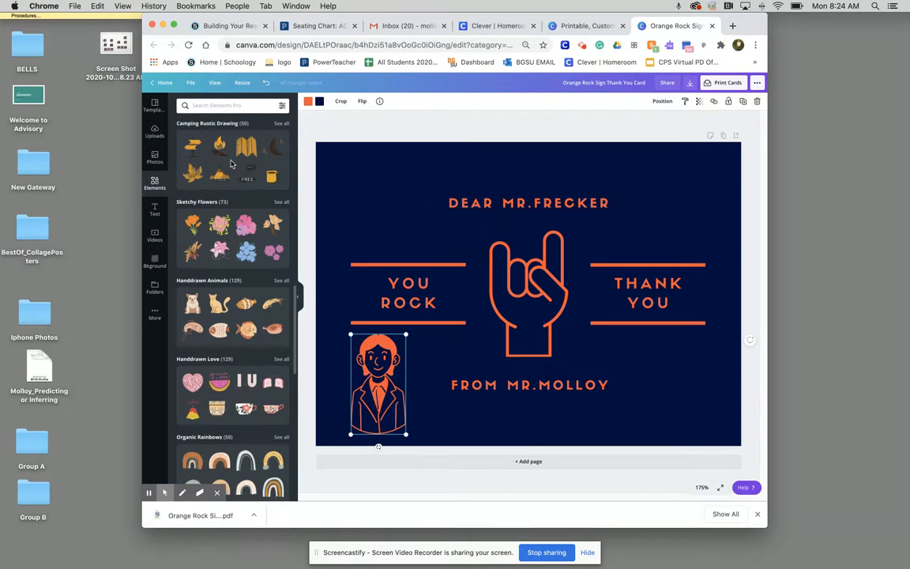
Add a smaller pink sketchy flower at top-left and duplicate it to the top-right corner
click(218, 226)
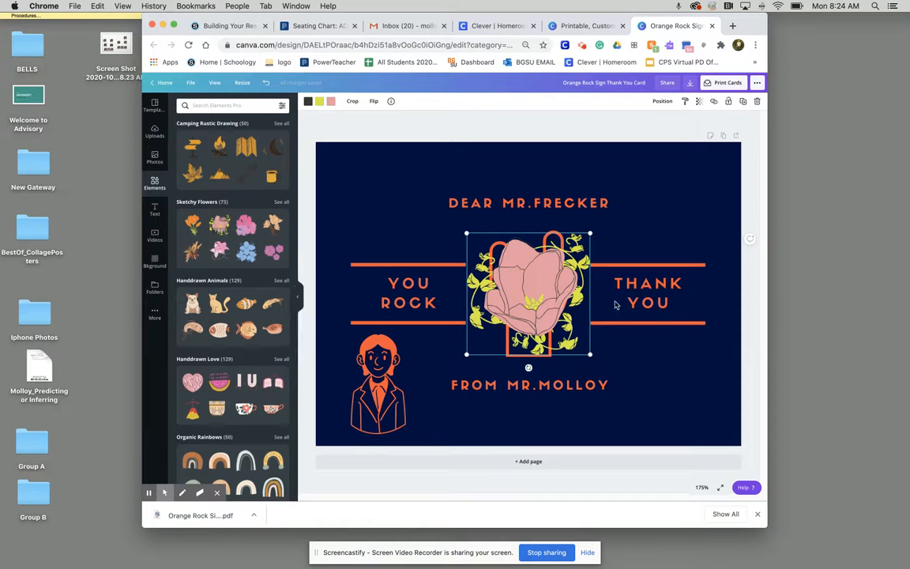
drag(521, 281, 386, 214)
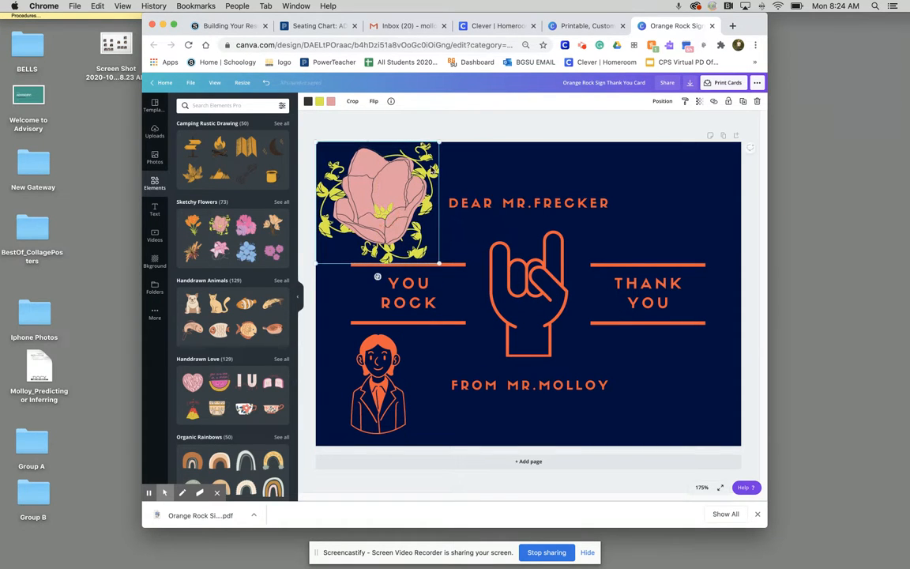
drag(436, 144, 411, 162)
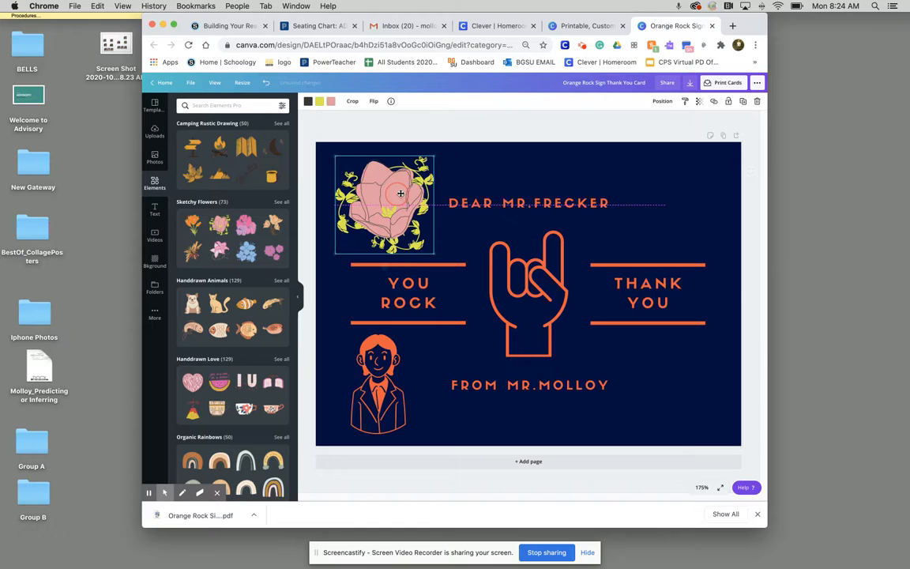
drag(379, 201, 413, 195)
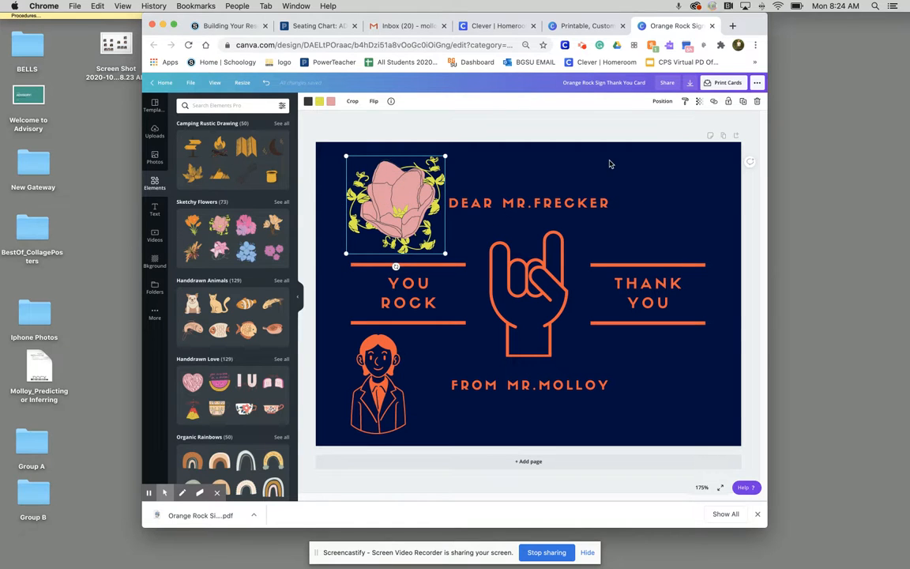
key(super+d)
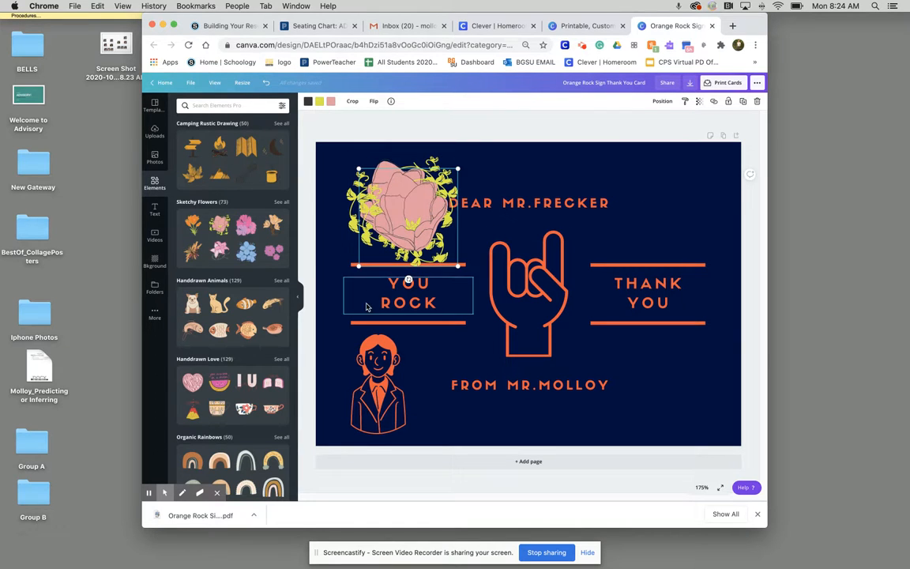
drag(402, 205, 668, 204)
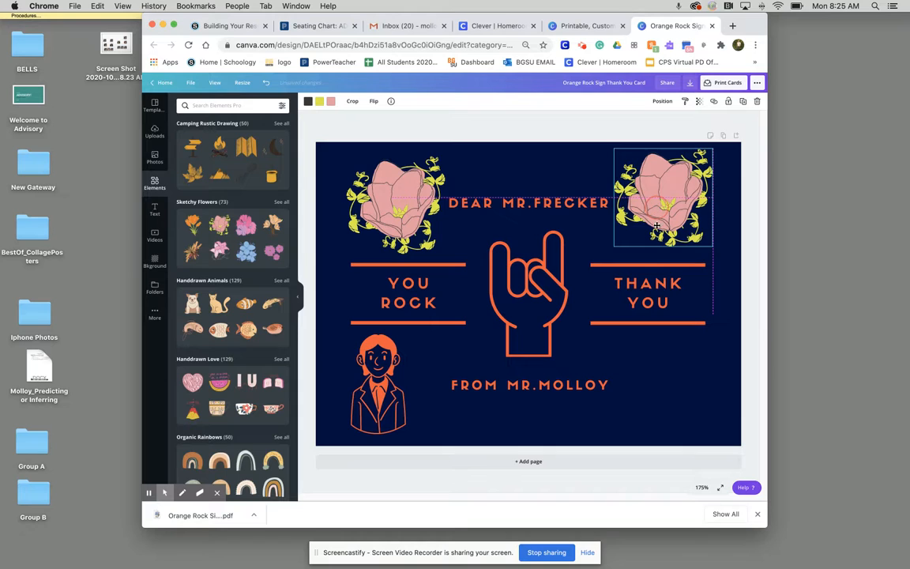
Undo the flower change and re-place a flower copy above THANK YOU at top-right
click(395, 403)
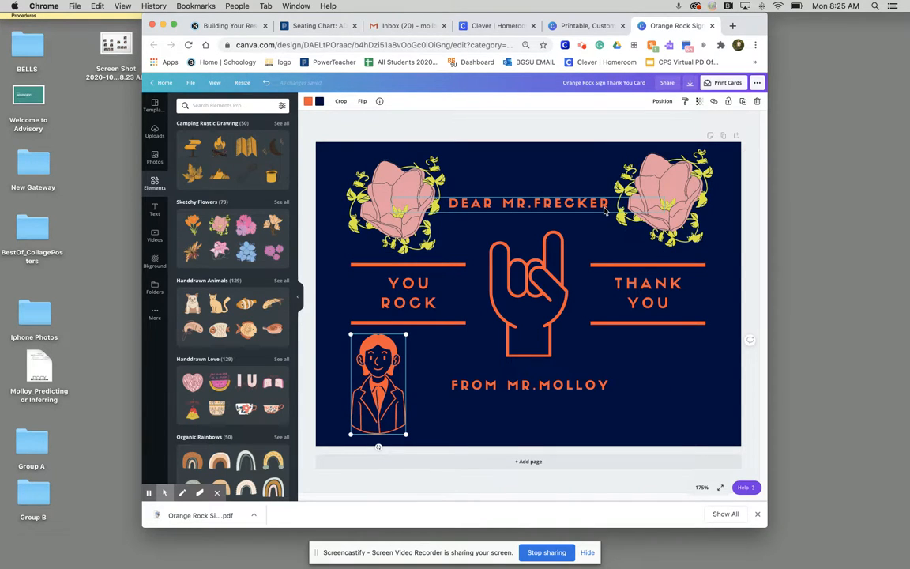
key(super+z)
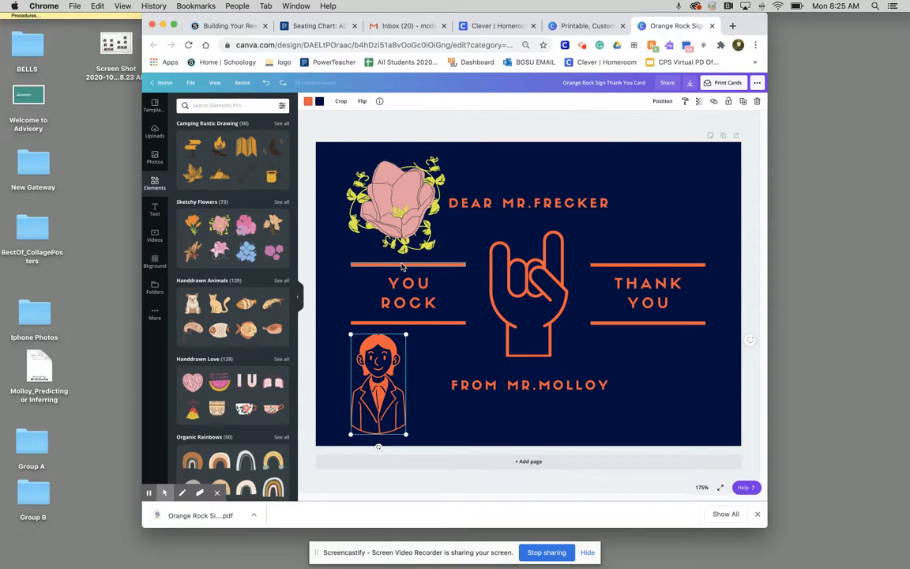
click(395, 210)
alt+drag(395, 210, 667, 228)
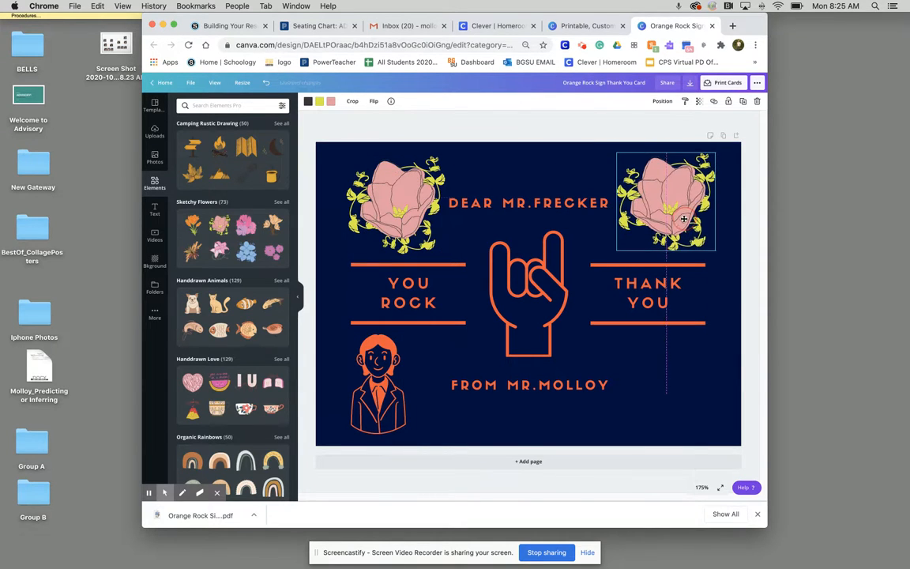
Copy the orange person illustration and place the copy in the bottom-right corner
click(382, 370)
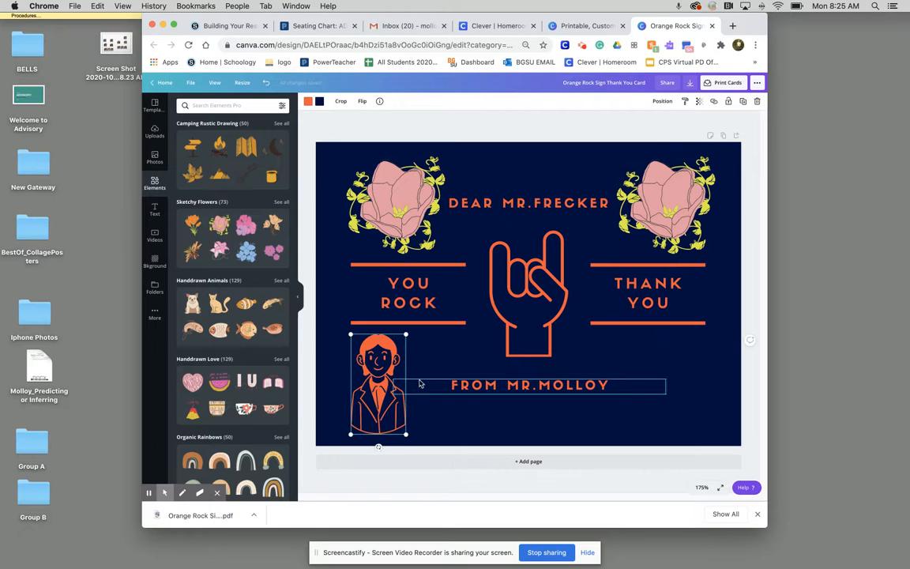
key(super+c)
key(super+v)
drag(395, 379, 678, 365)
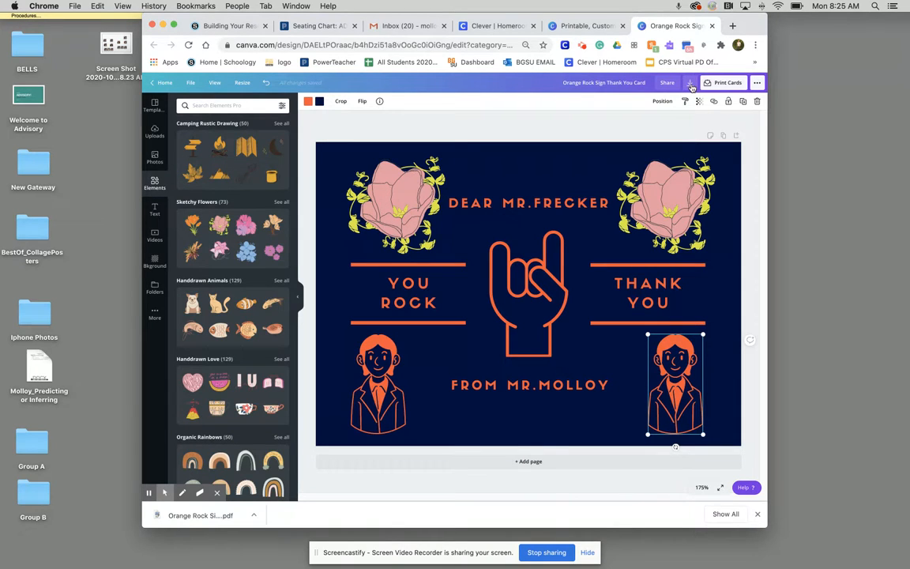
Download the card as a PDF Print, drop it onto the desktop and return to the Gmail inbox
click(692, 84)
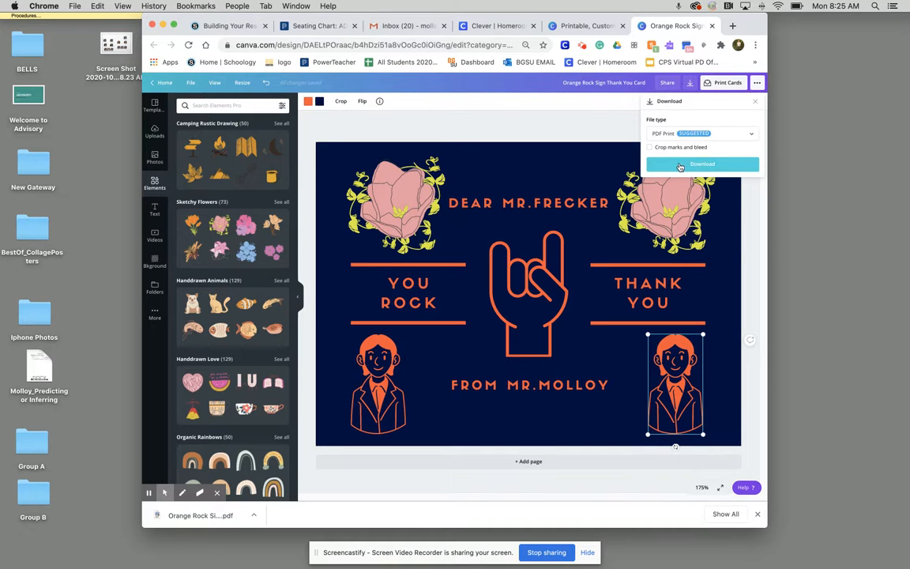
click(680, 164)
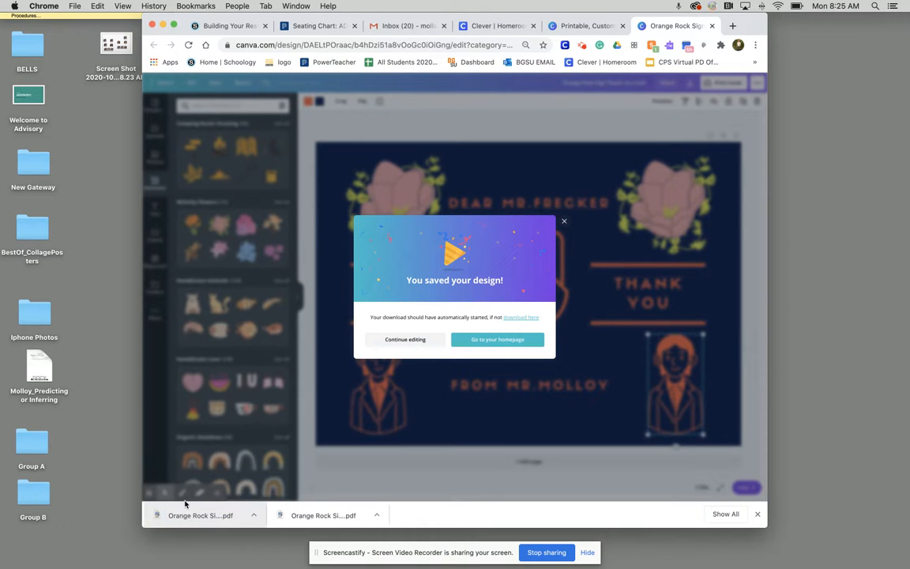
drag(190, 517, 107, 372)
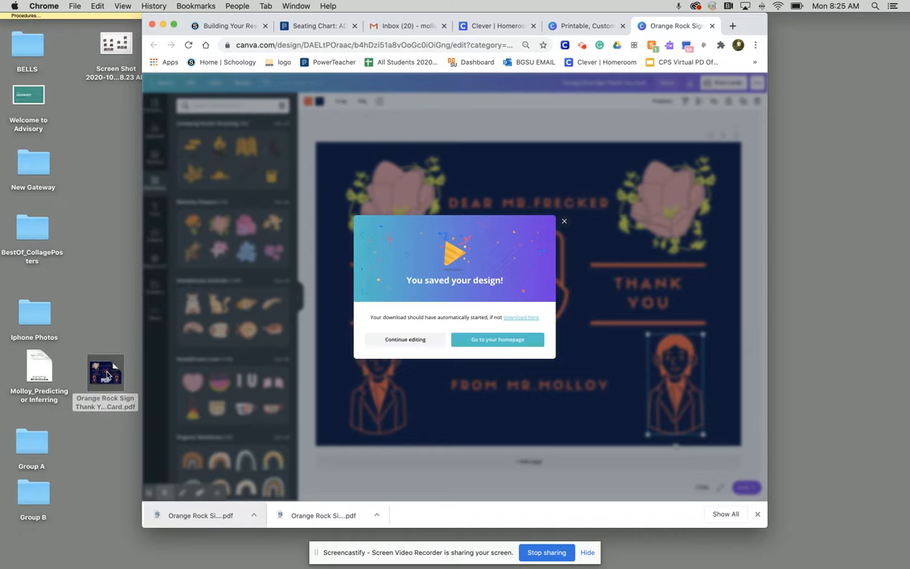
click(413, 27)
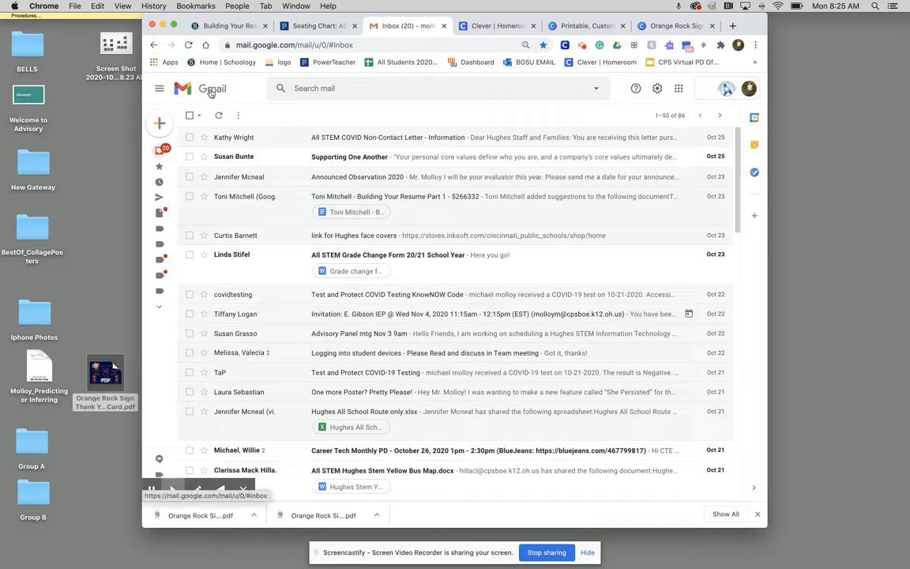
click(160, 122)
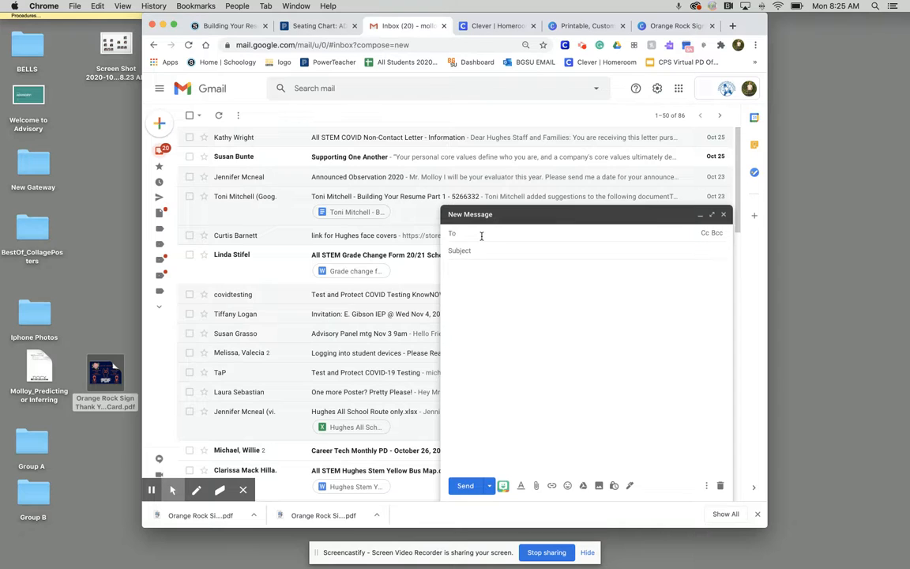
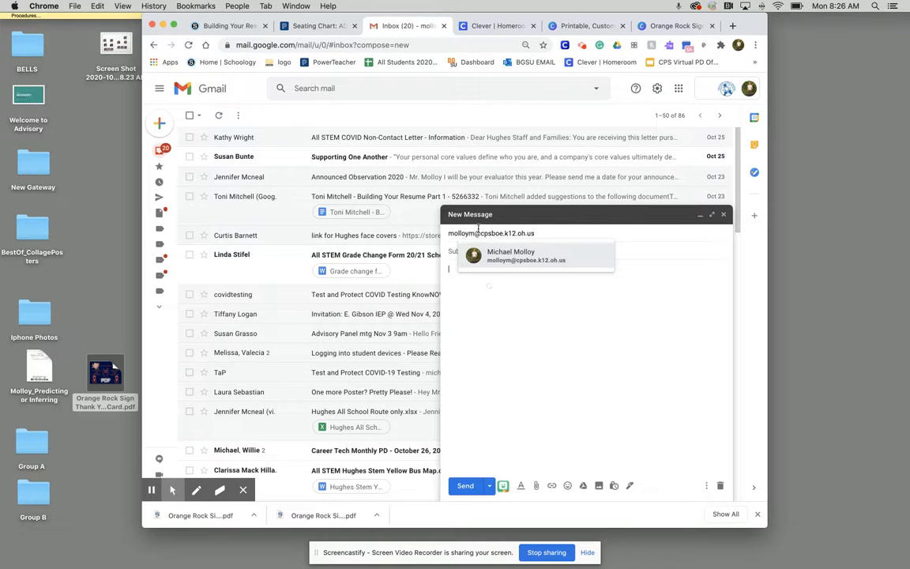
Confirm the recipient, set subject 'Thank You Card', attach the card PDF from the desktop and send
click(510, 256)
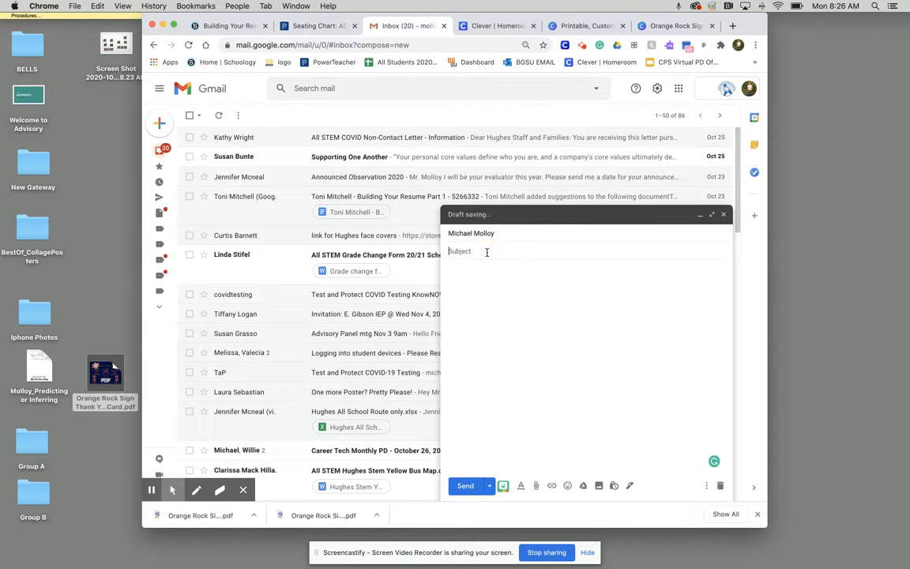
text(S)
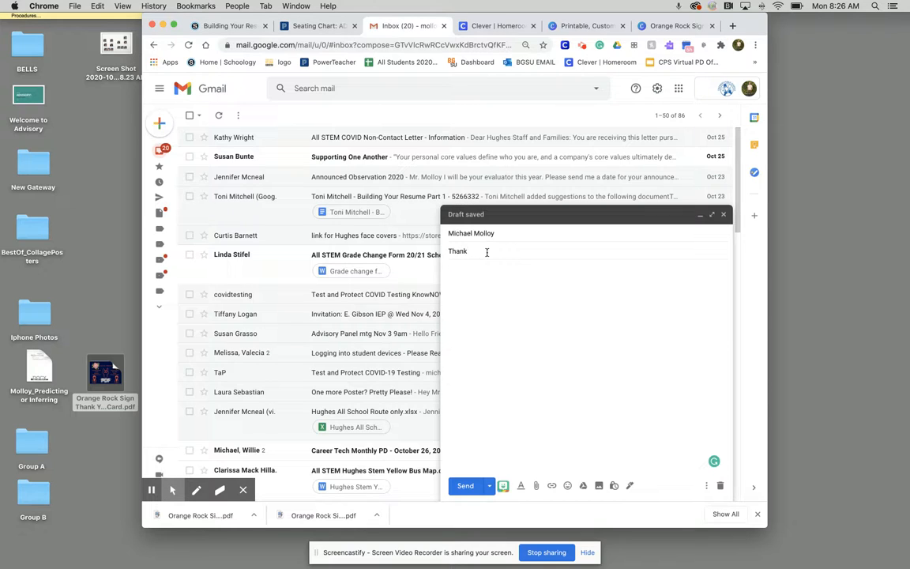
text(ard)
drag(105, 371, 569, 341)
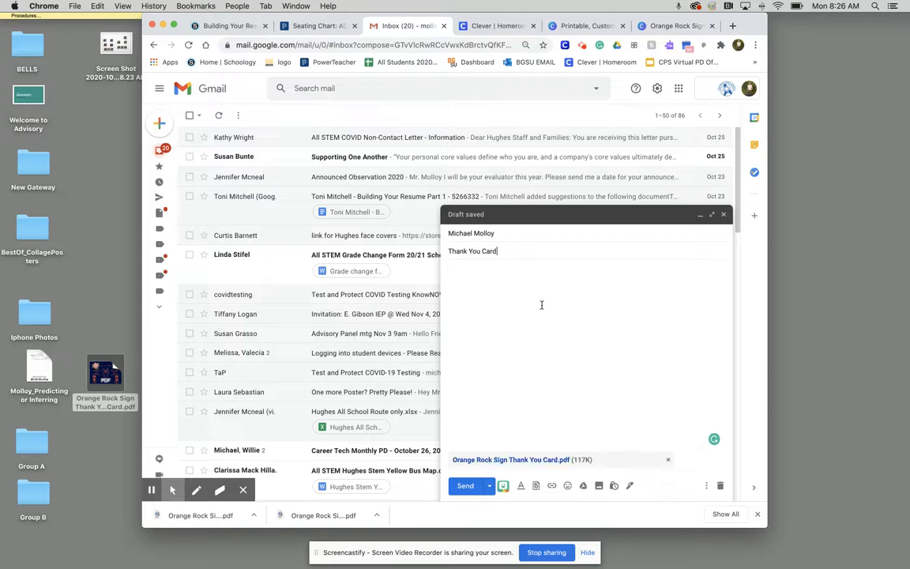
click(464, 486)
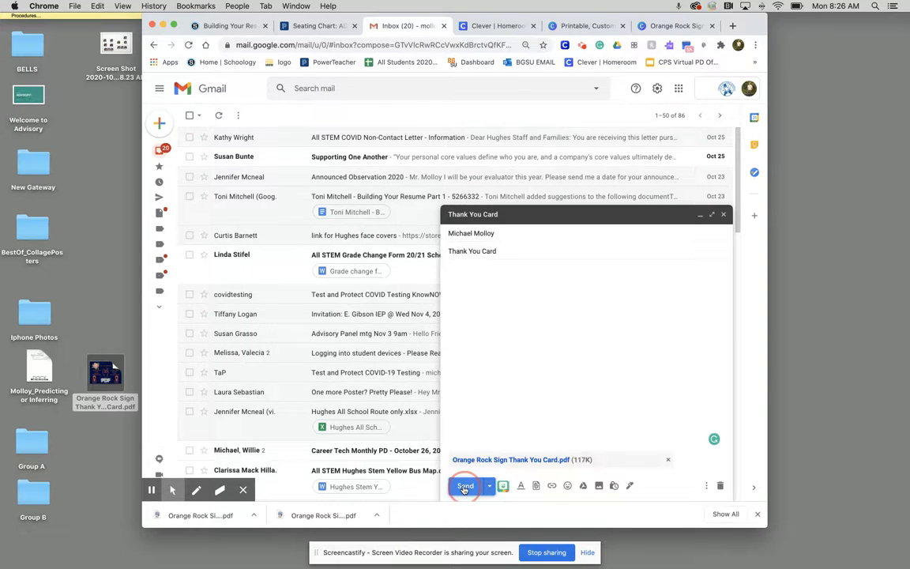